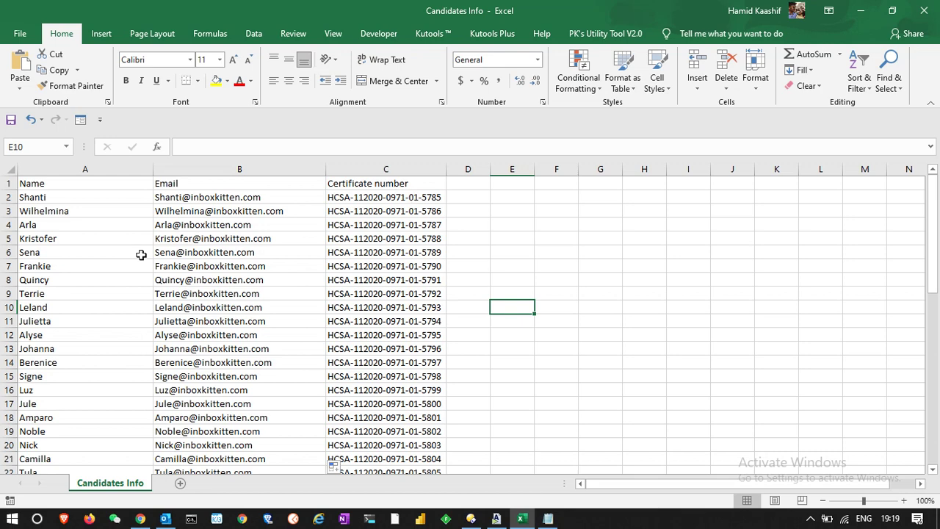
# Review the full candidate list in the Candidates Info workbook against the image files in the certificates folder.
pyautogui.scroll(-4, 141, 255)
pyautogui.scroll(-4, 141, 255)
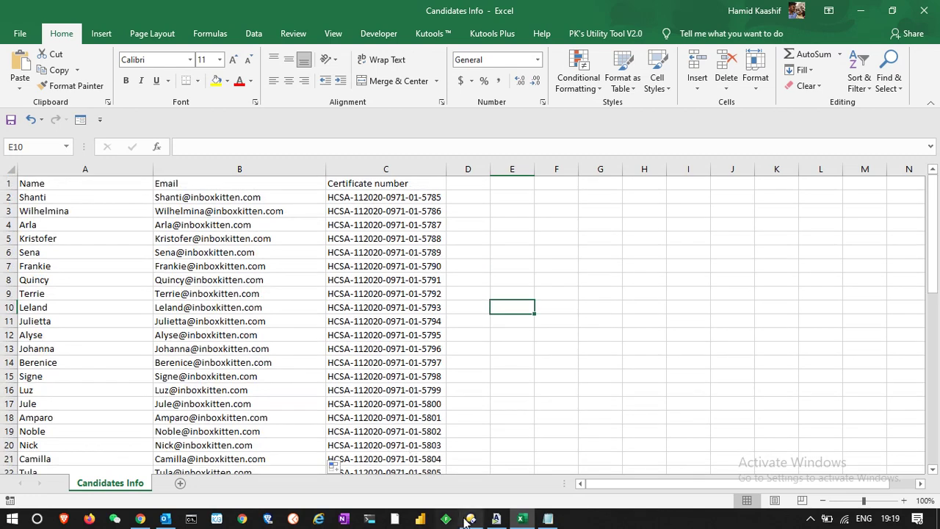
pyautogui.click(472, 519)
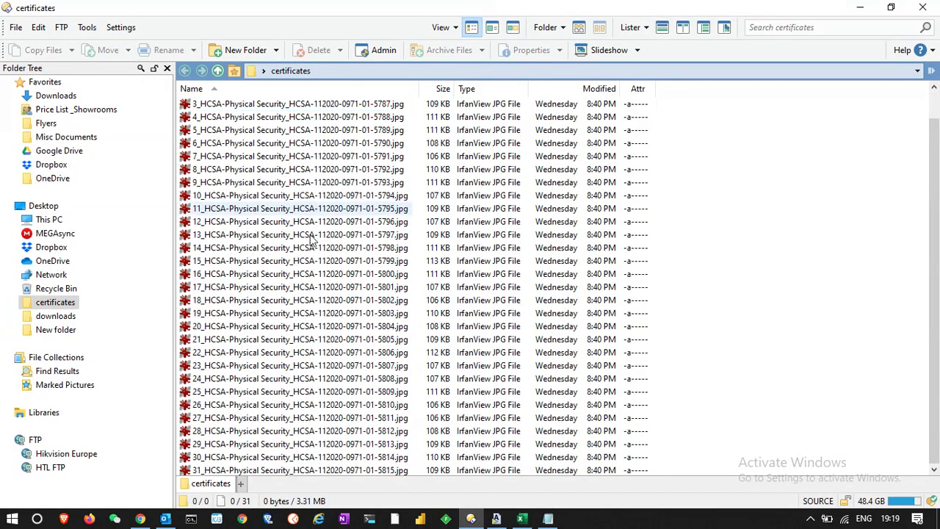
pyautogui.scroll(-1, 310, 237)
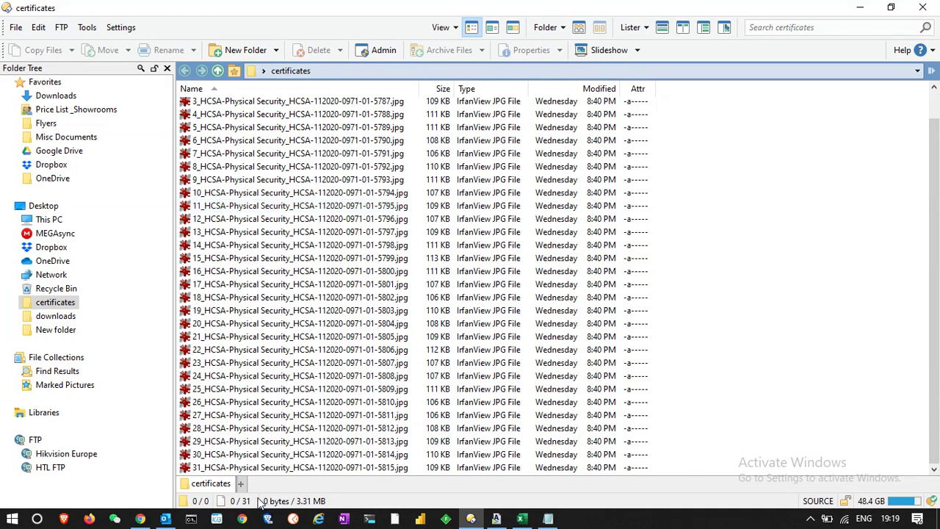
pyautogui.click(521, 519)
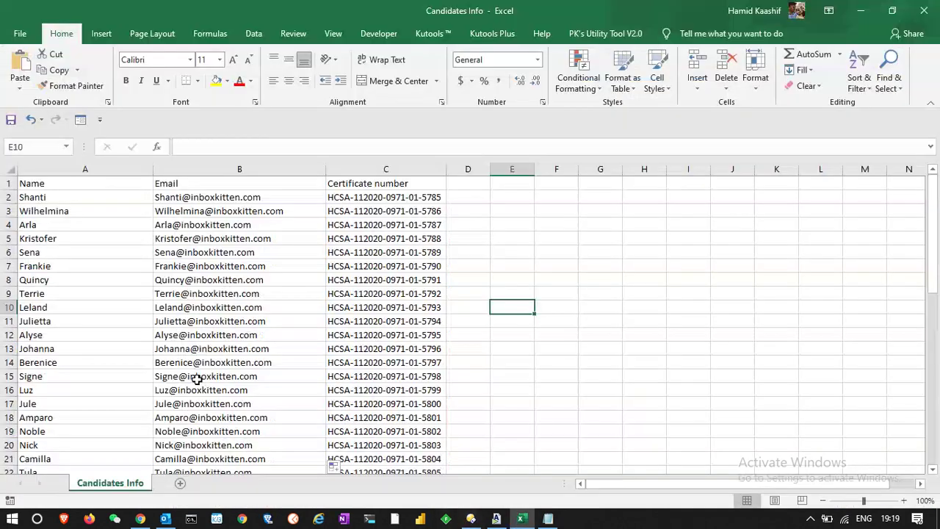
pyautogui.scroll(-5, 185, 367)
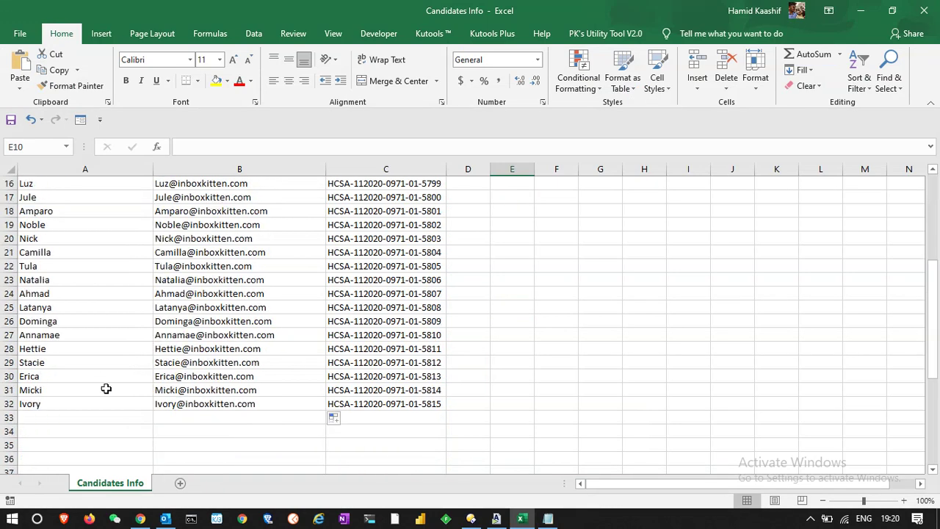
pyautogui.scroll(2, 106, 389)
pyautogui.scroll(-1, 106, 389)
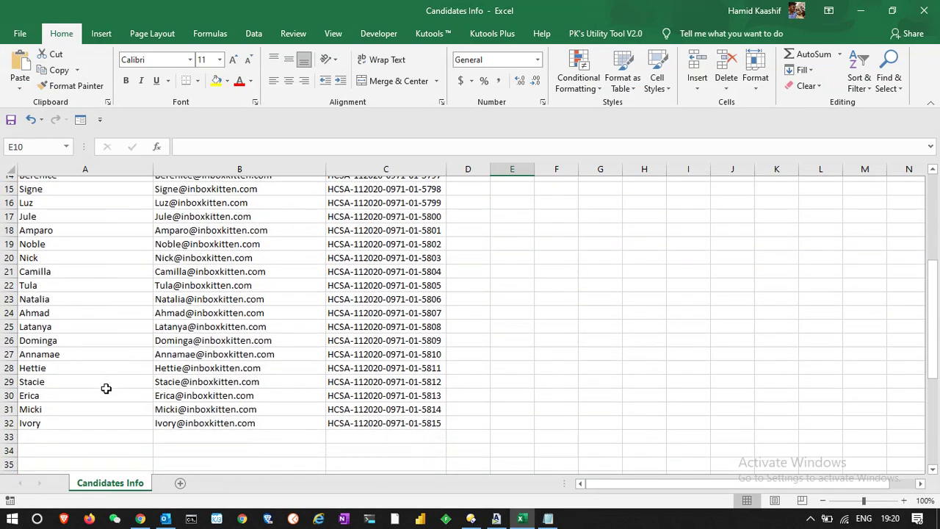
pyautogui.scroll(5, 105, 389)
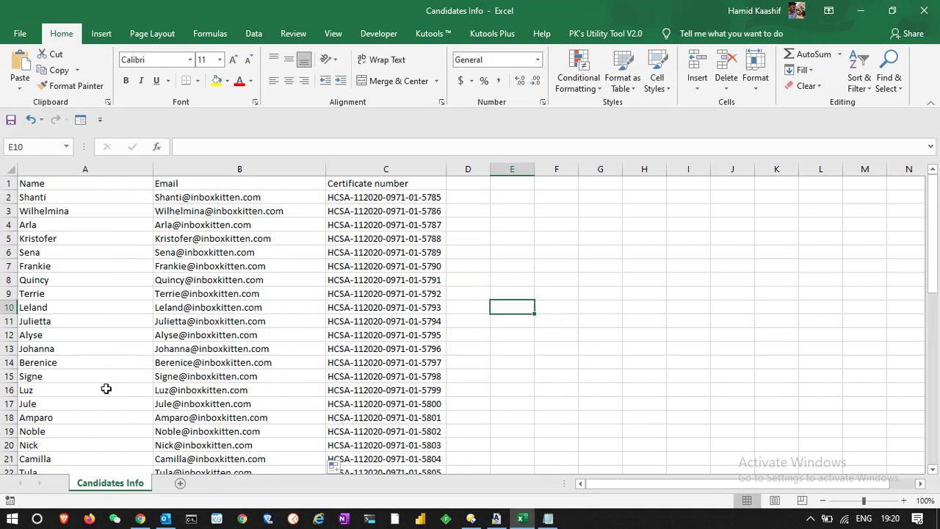
# Compare the first candidate's name and certificate number in the workbook with the first file name in the certificates folder.
pyautogui.click(69, 195)
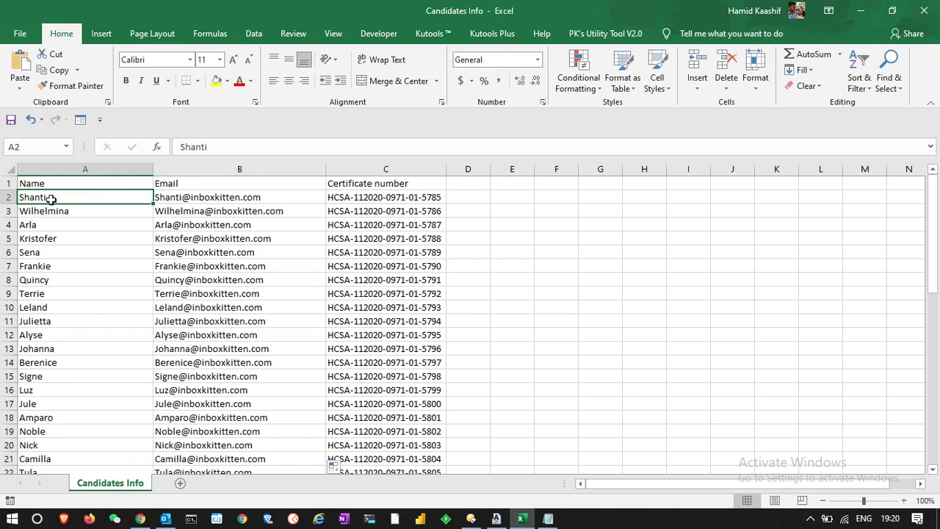
pyautogui.click(370, 198)
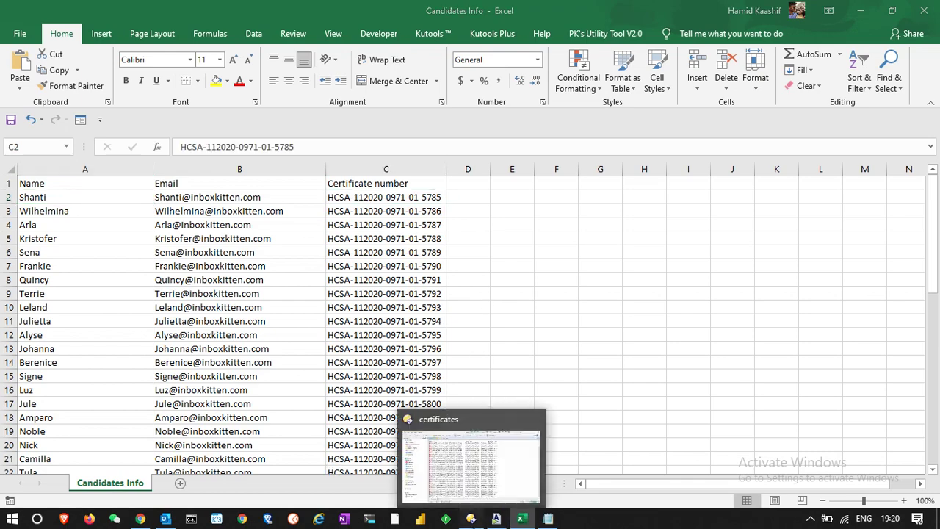
pyautogui.click(471, 519)
pyautogui.click(471, 520)
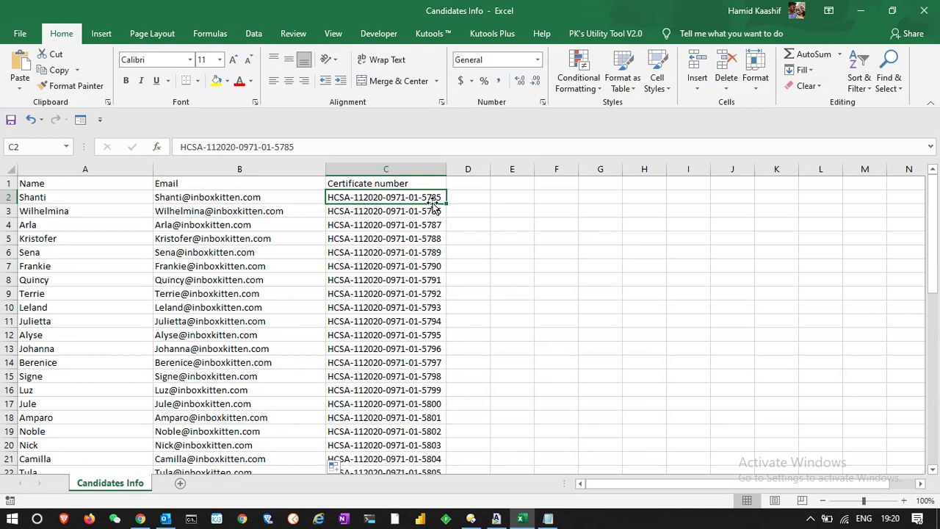
pyautogui.click(471, 518)
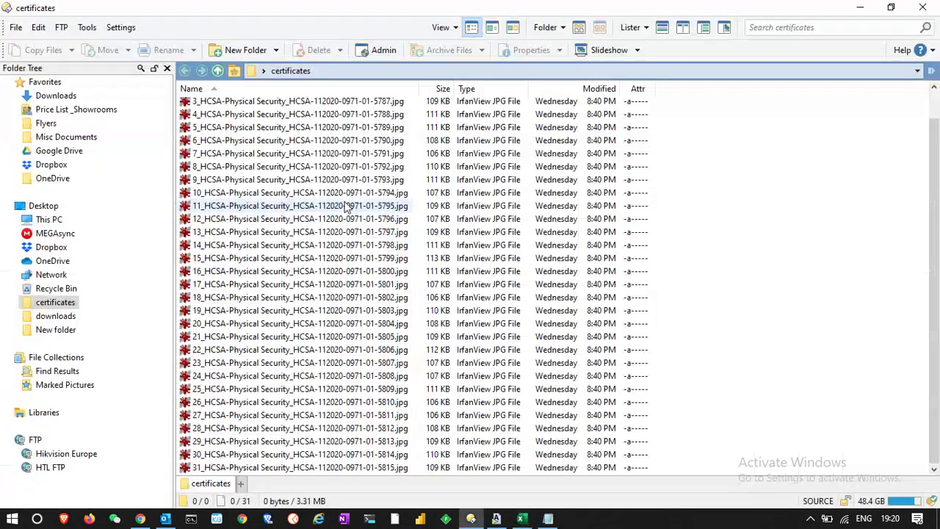
pyautogui.scroll(1, 349, 199)
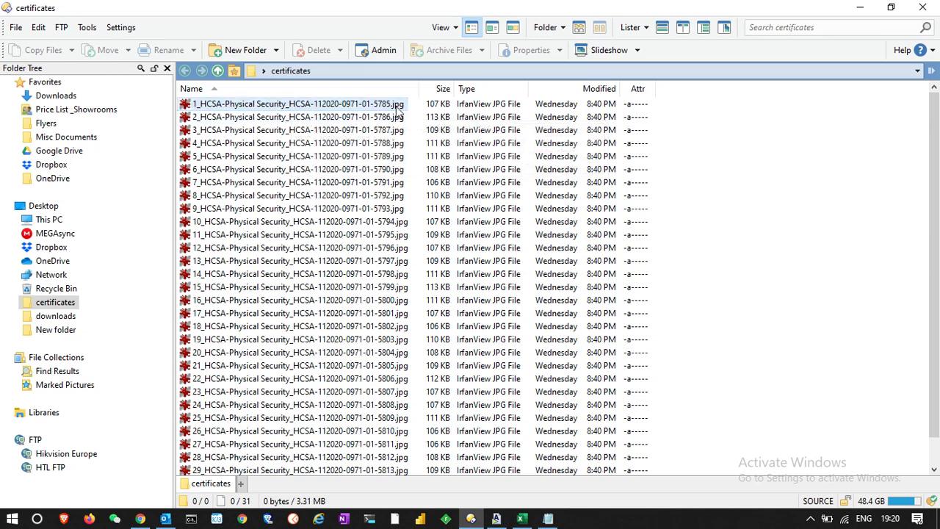
pyautogui.moveTo(395, 109)
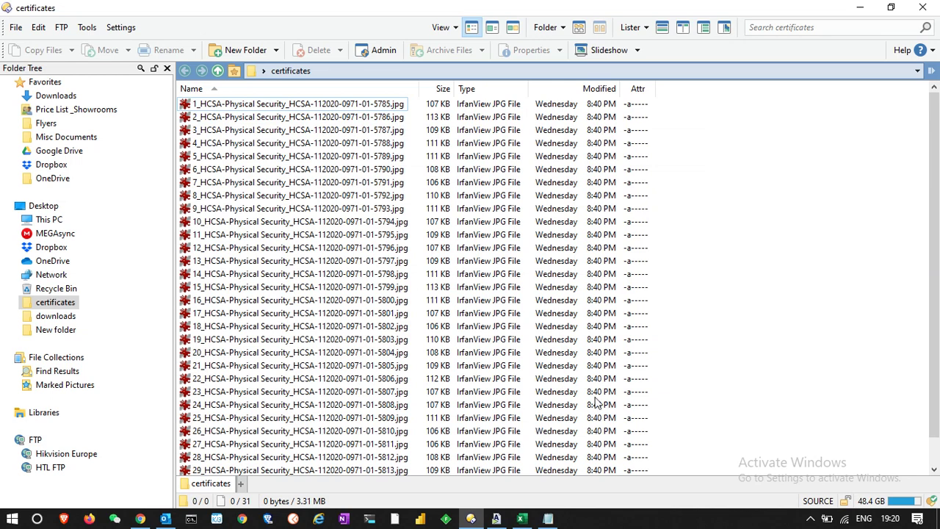
# In Bulk Rename Utility, crop everything before "HCSA-1" from the certificate file names and review the new names.
pyautogui.hotkey('alt', 'Tab')
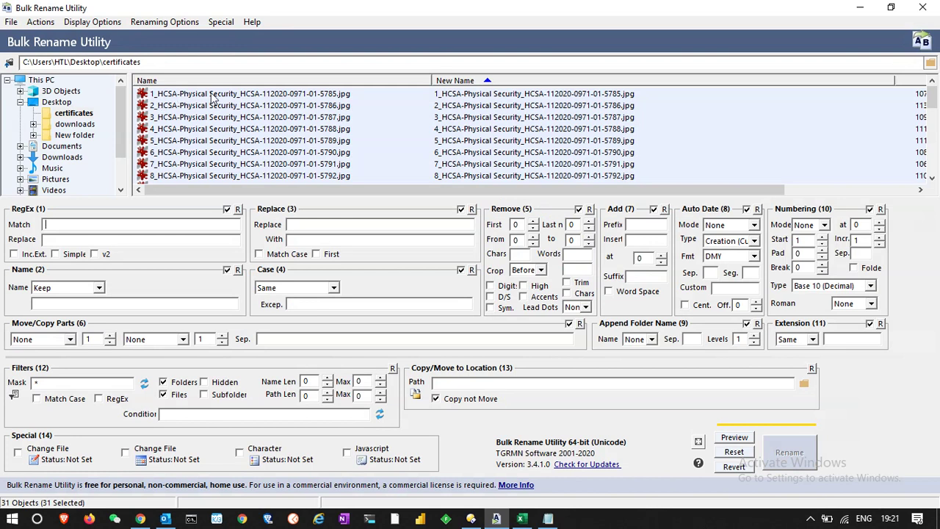
pyautogui.scroll(-1, 217, 100)
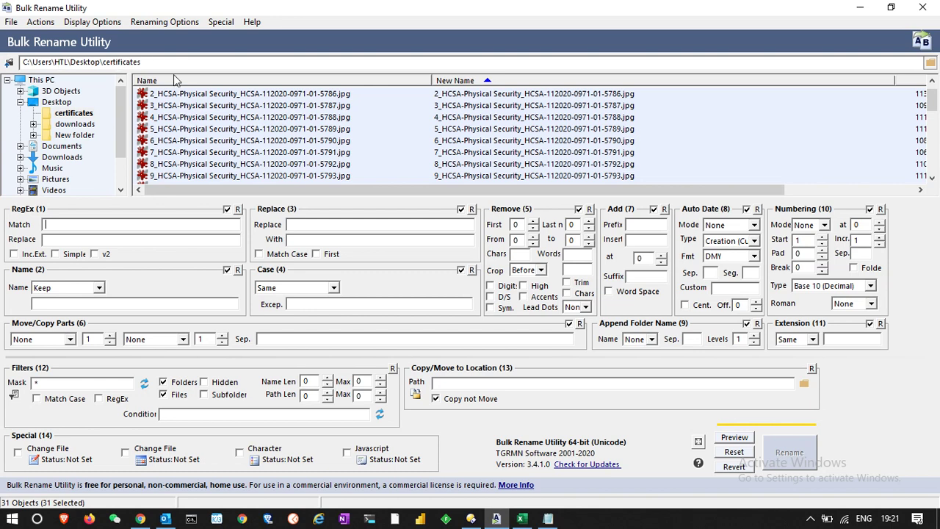
pyautogui.scroll(-2, 277, 126)
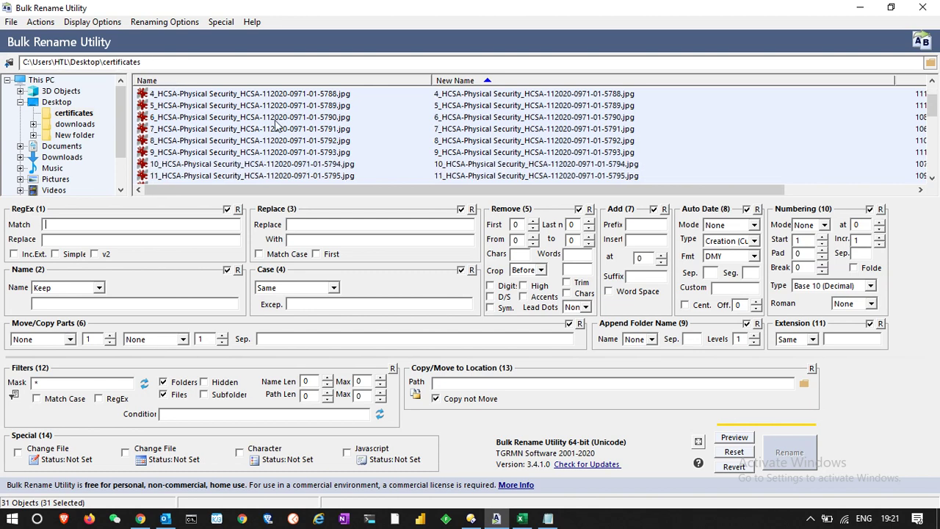
pyautogui.scroll(1, 532, 103)
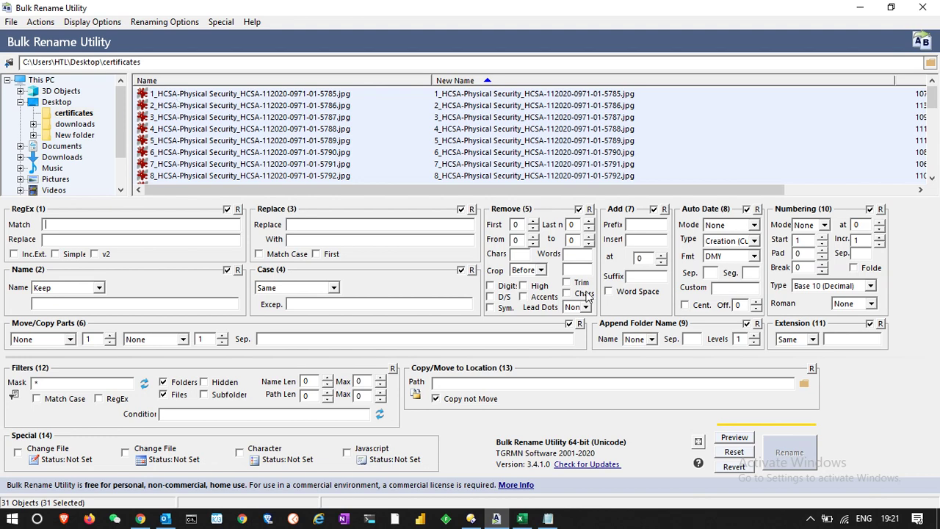
pyautogui.scroll(-2, 248, 101)
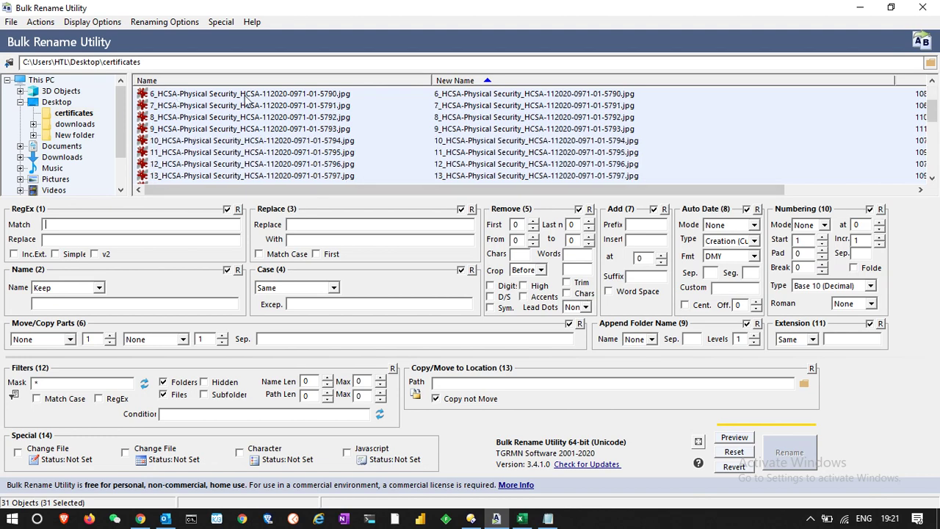
pyautogui.scroll(2, 248, 101)
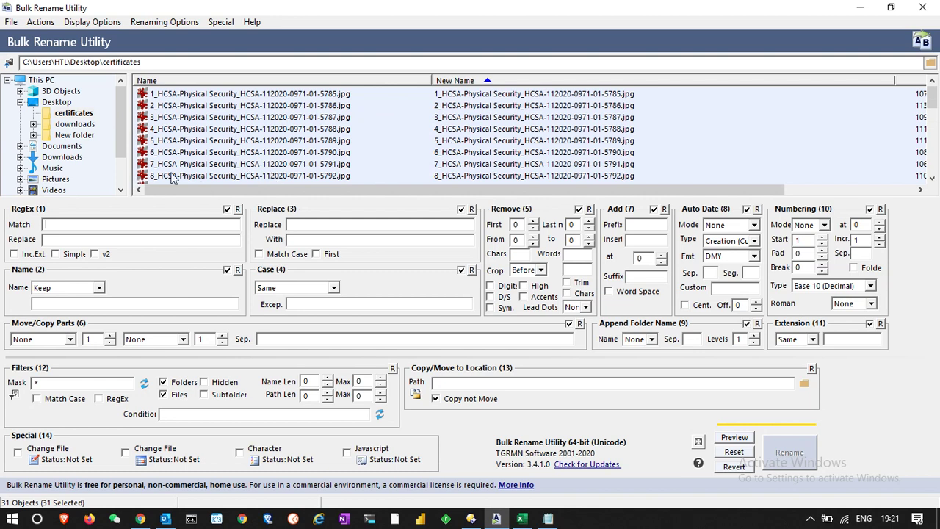
pyautogui.click(578, 269)
pyautogui.write('HCSA')
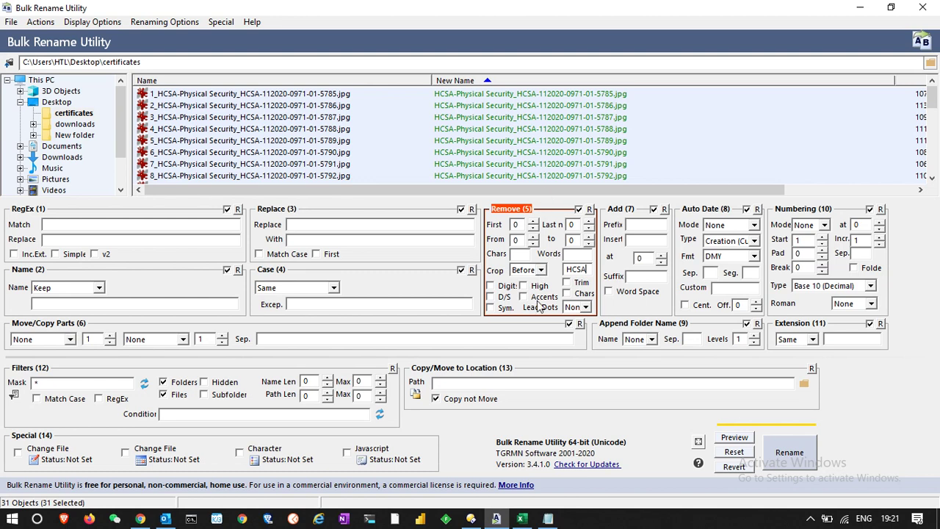
pyautogui.write('-1')
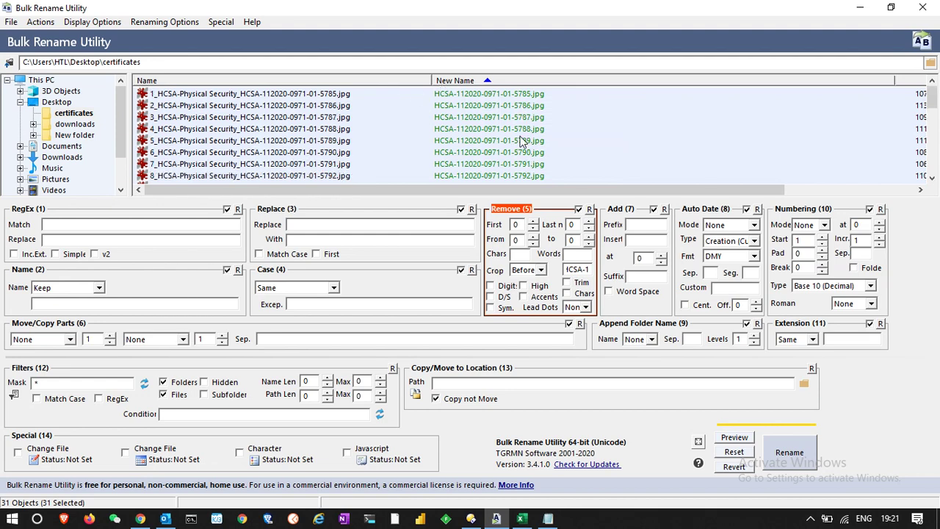
pyautogui.scroll(-8, 521, 141)
pyautogui.scroll(6, 522, 141)
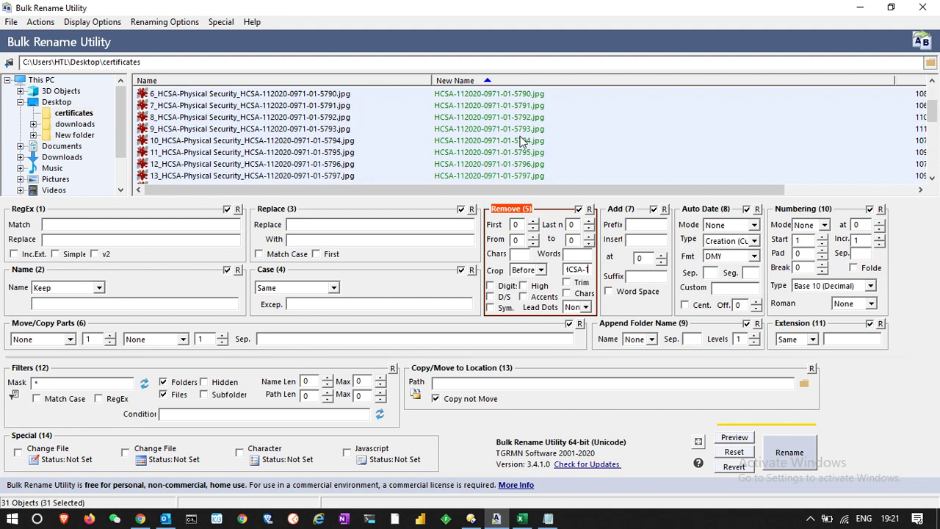
pyautogui.scroll(2, 522, 142)
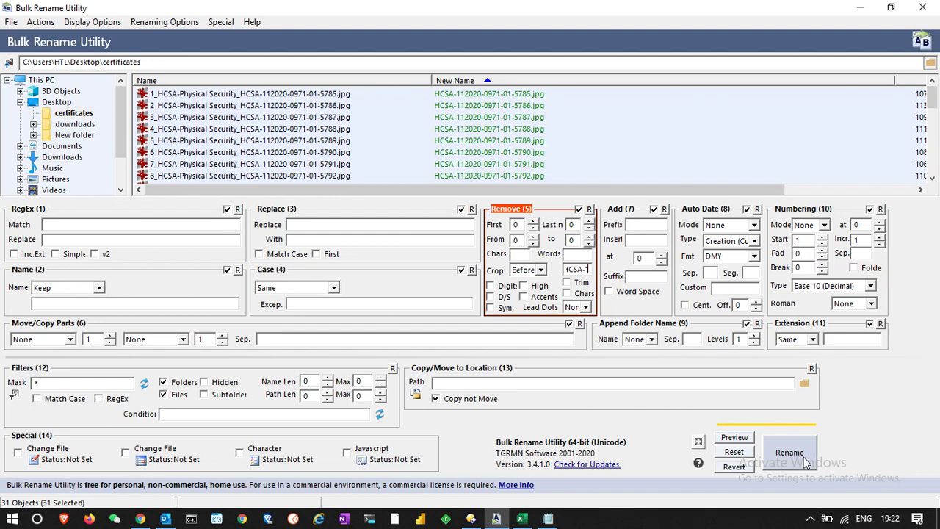
# Apply the bulk rename to all selected certificate files and check the new names in the certificates folder.
pyautogui.click(471, 518)
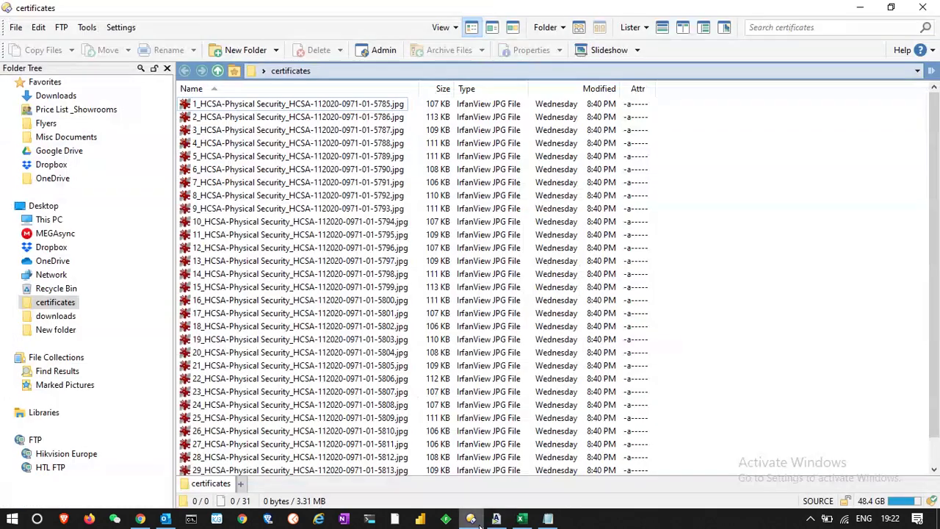
pyautogui.click(495, 519)
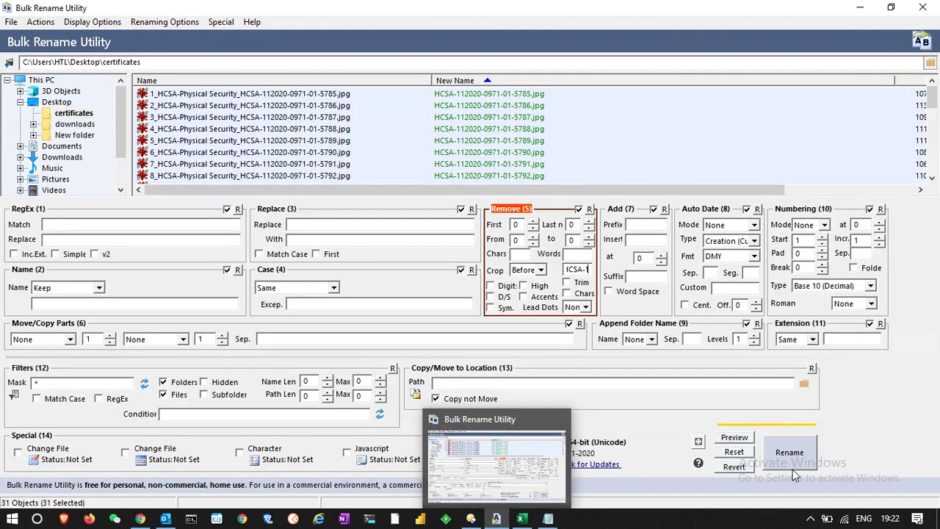
pyautogui.click(790, 452)
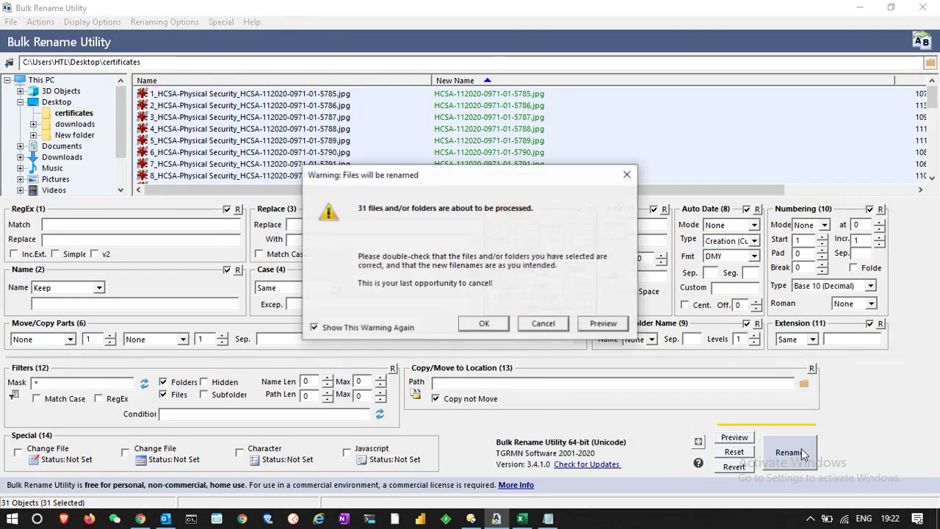
pyautogui.click(485, 325)
pyautogui.click(540, 323)
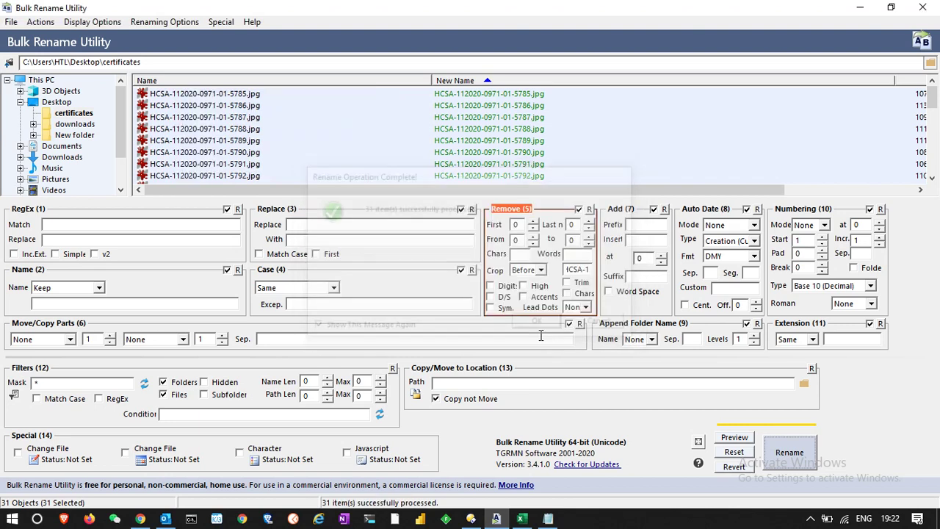
pyautogui.click(471, 519)
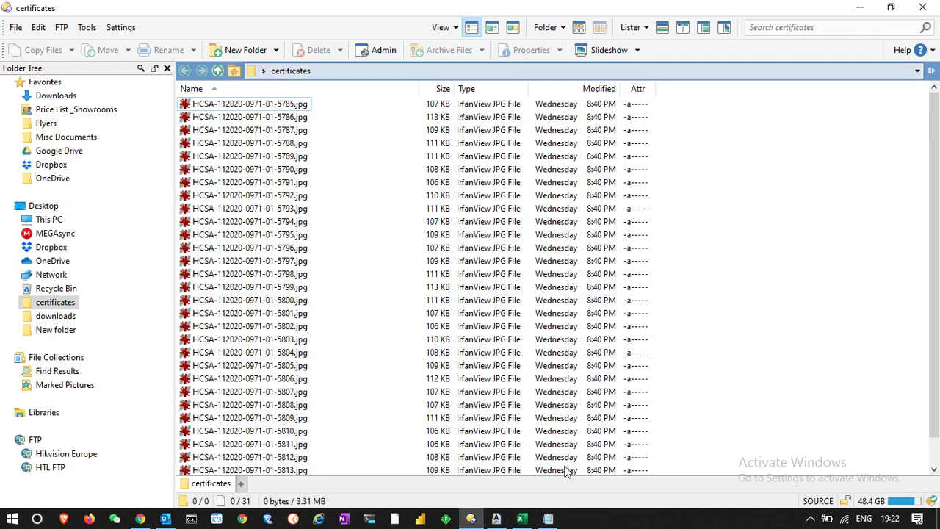
# In a new Excel workbook, create a Kutools mailing list on a new worksheet with Email, Title, First Name and Attachment 1 columns.
pyautogui.click(523, 519)
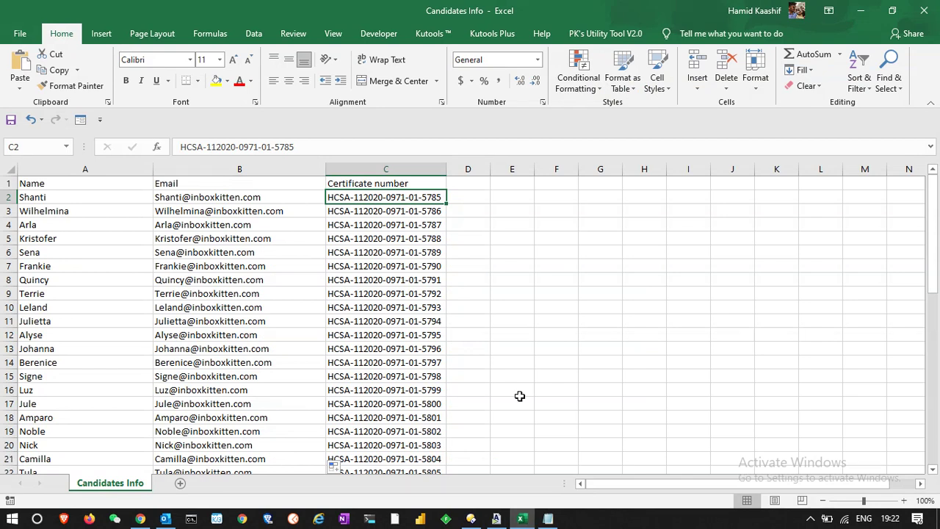
pyautogui.click(524, 346)
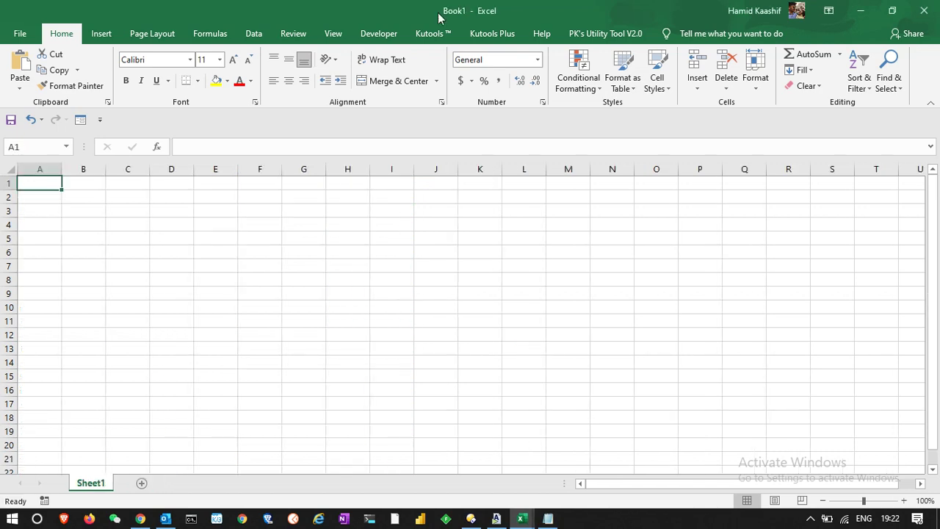
pyautogui.click(494, 34)
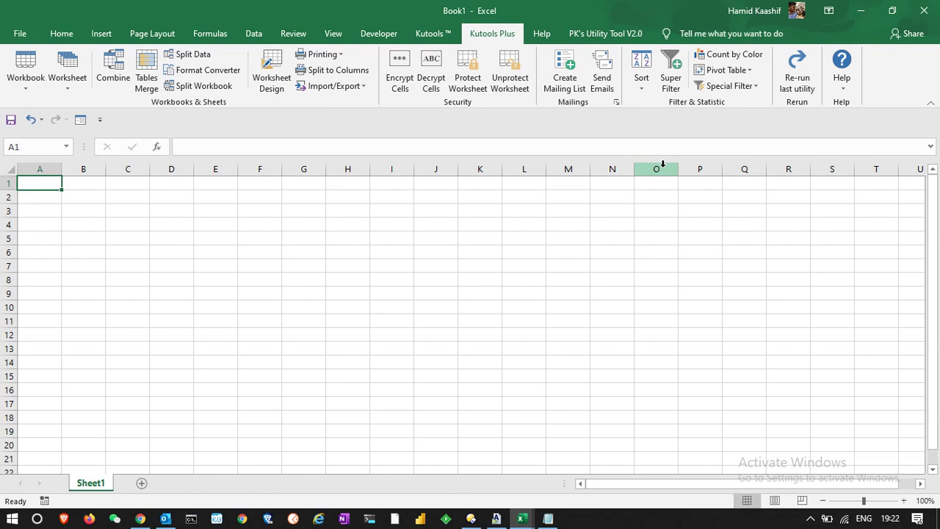
pyautogui.click(567, 90)
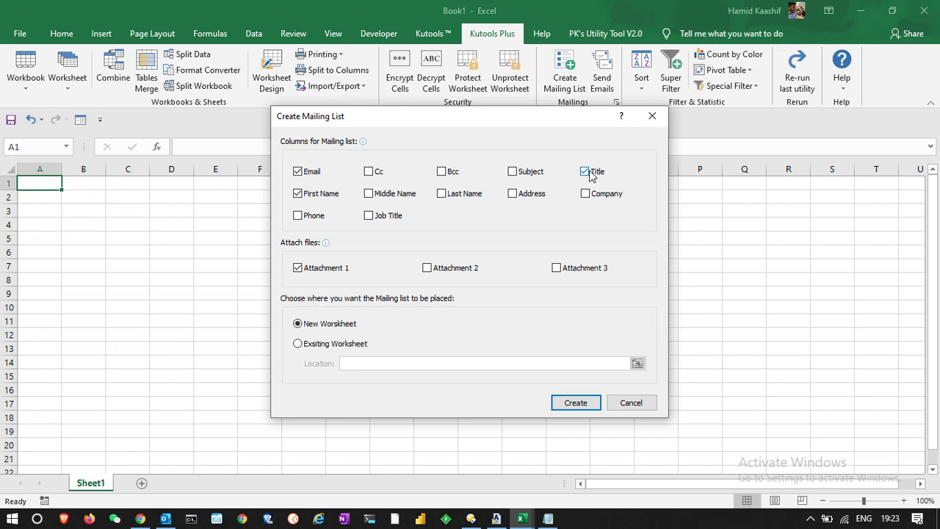
pyautogui.click(581, 406)
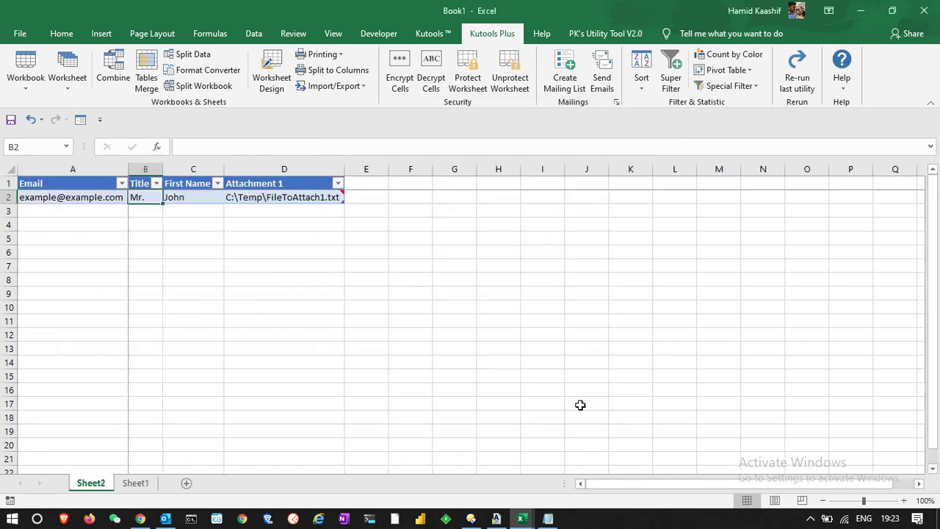
# Examine the sample row of the mailing list, including the e-mail, title, first name and attachment path.
pyautogui.click(255, 263)
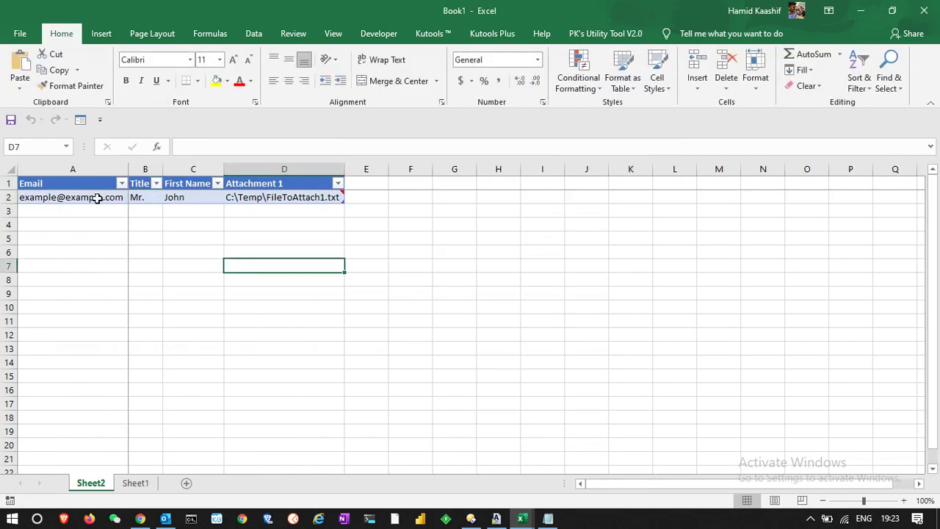
pyautogui.click(97, 198)
pyautogui.keyDown('shift'); pyautogui.click(191, 197); pyautogui.keyUp('shift')
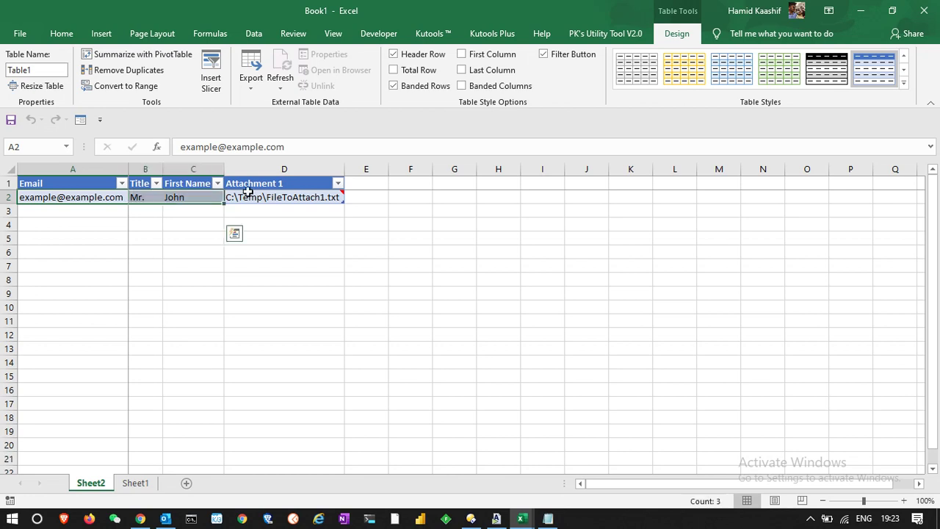
pyautogui.click(254, 195)
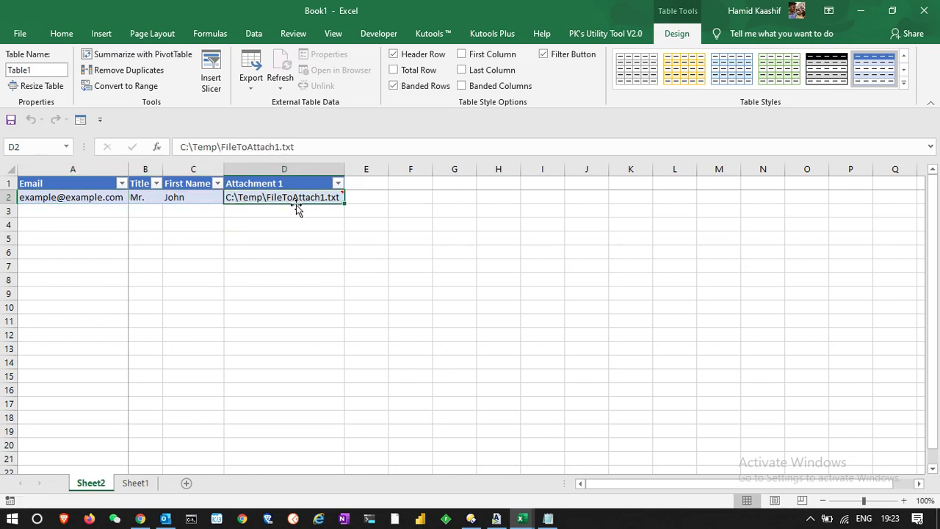
# Copy the certificates folder's path from the file manager into cell D2 of the Candidates Info workbook and fit column D to it.
pyautogui.click(472, 519)
pyautogui.click(413, 71)
pyautogui.hotkey('ctrl', 'c')
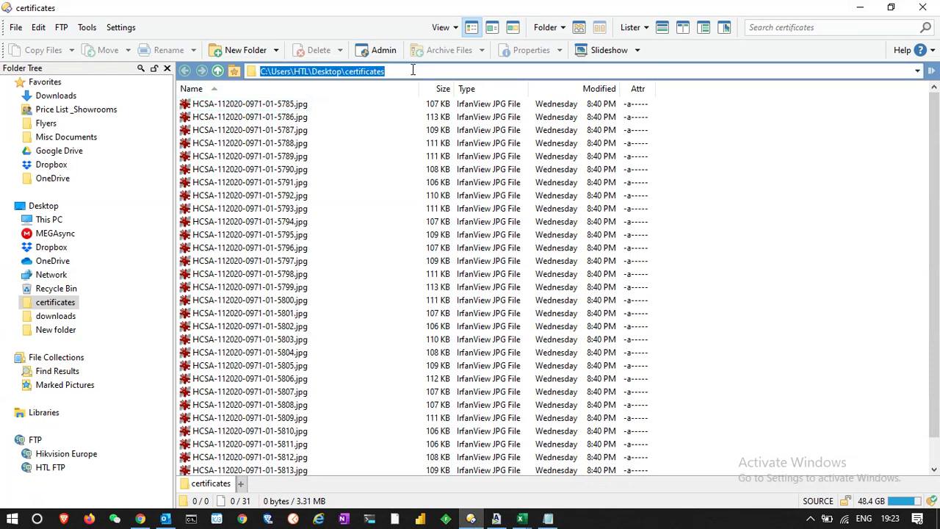
pyautogui.click(521, 517)
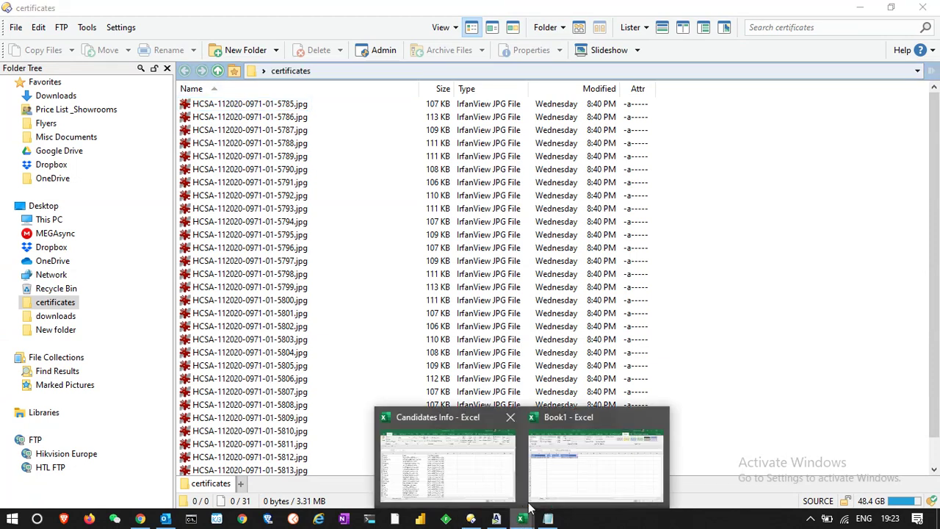
pyautogui.click(470, 463)
pyautogui.click(468, 192)
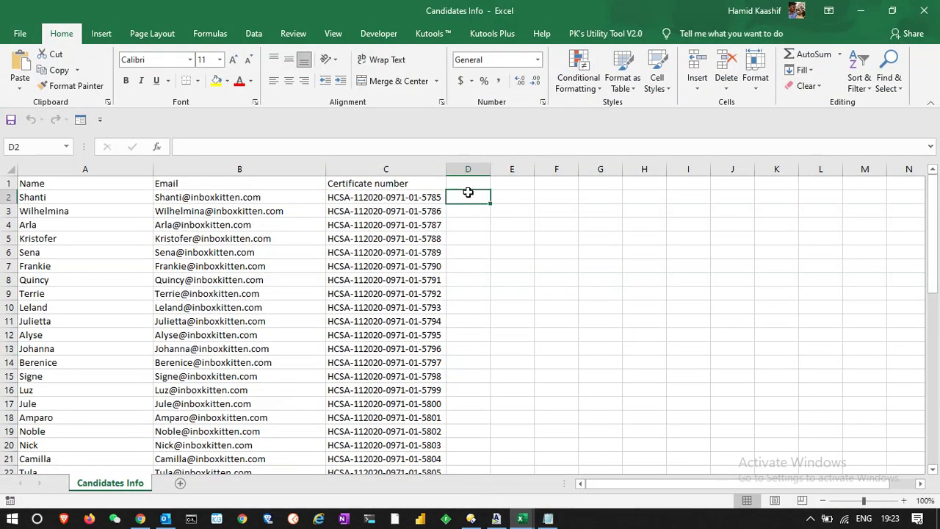
pyautogui.hotkey('ctrl', 'v')
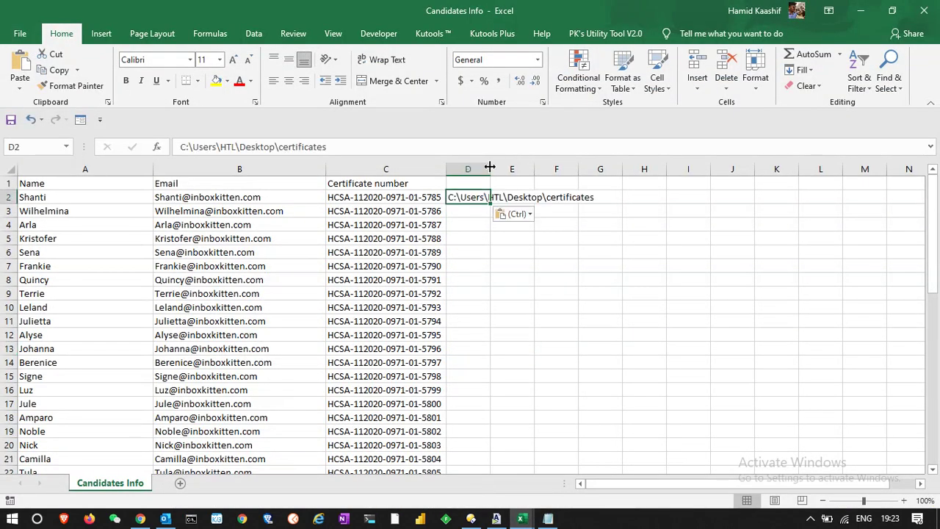
pyautogui.doubleClick(489, 168)
pyautogui.click(592, 223)
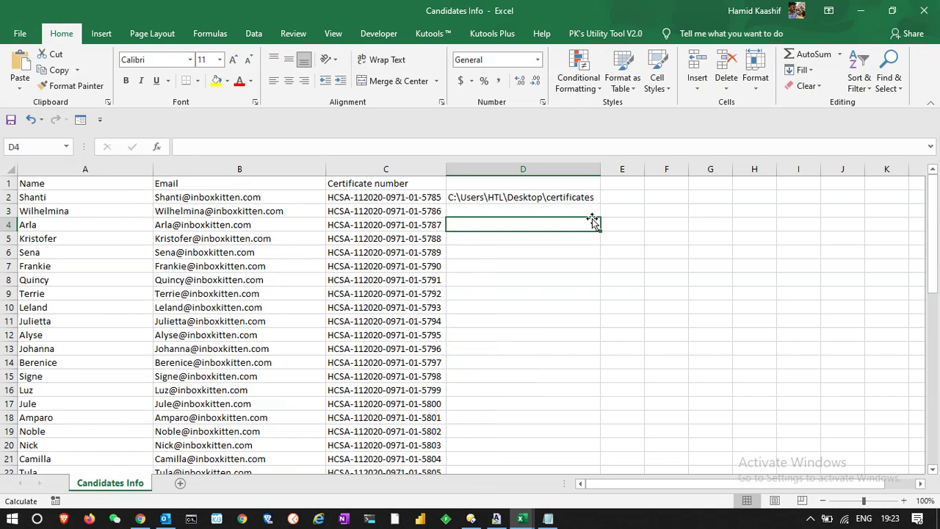
# In E2, build the first certificate's full file path with =CONCATENATE(D2,"\",C2,".jpg").
pyautogui.click(626, 194)
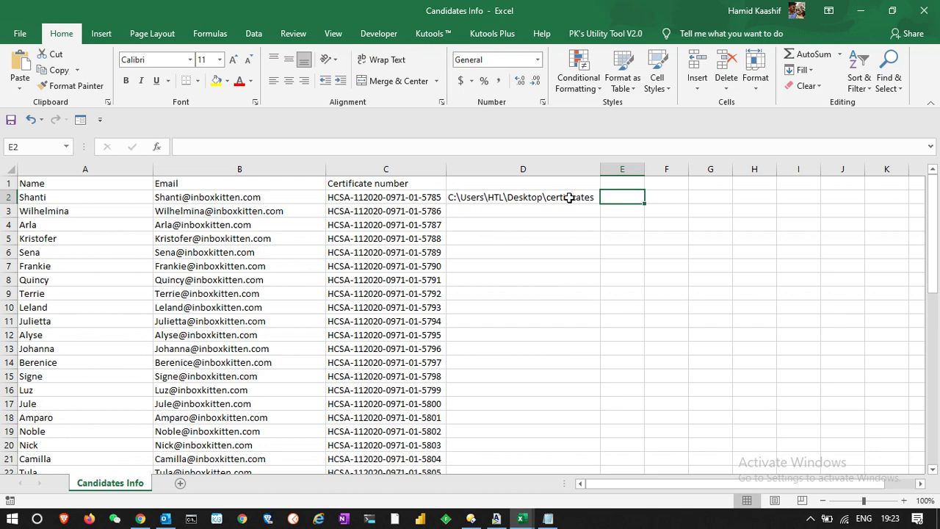
pyautogui.press('Left')
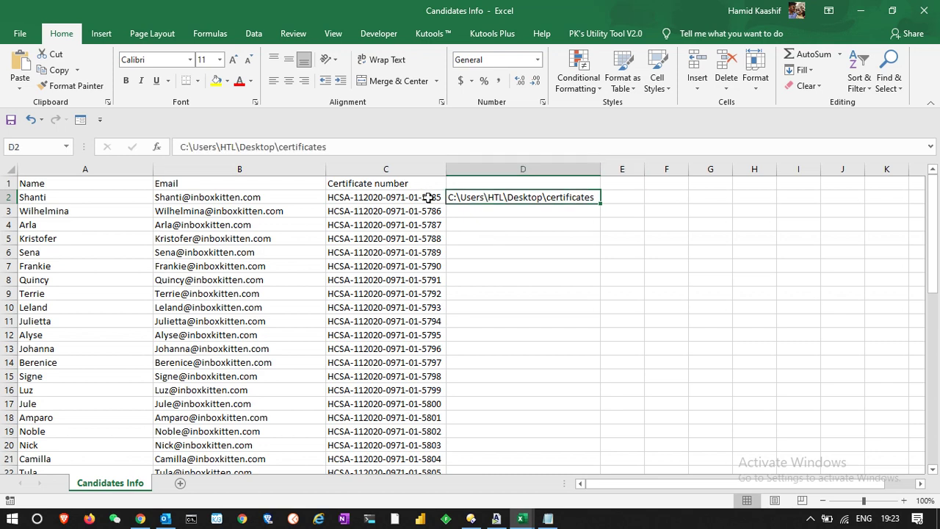
pyautogui.click(429, 197)
pyautogui.click(619, 196)
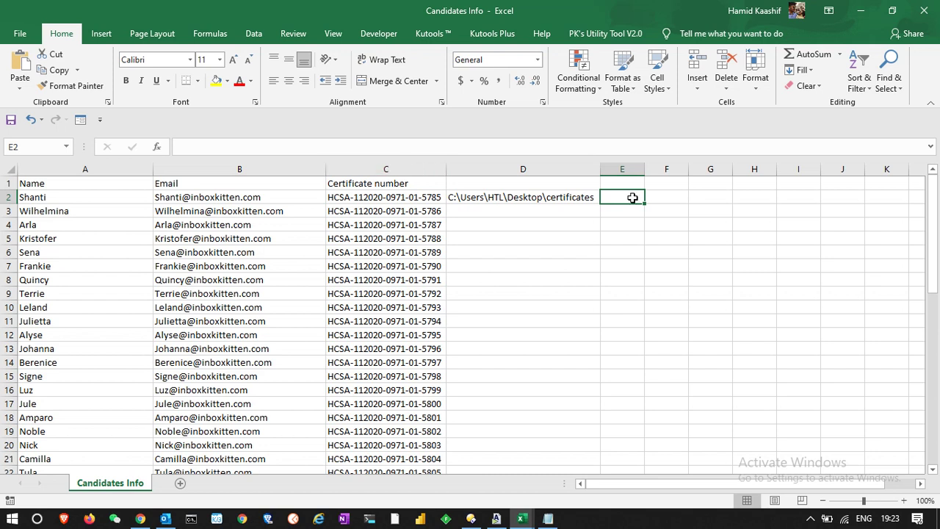
pyautogui.write('=co')
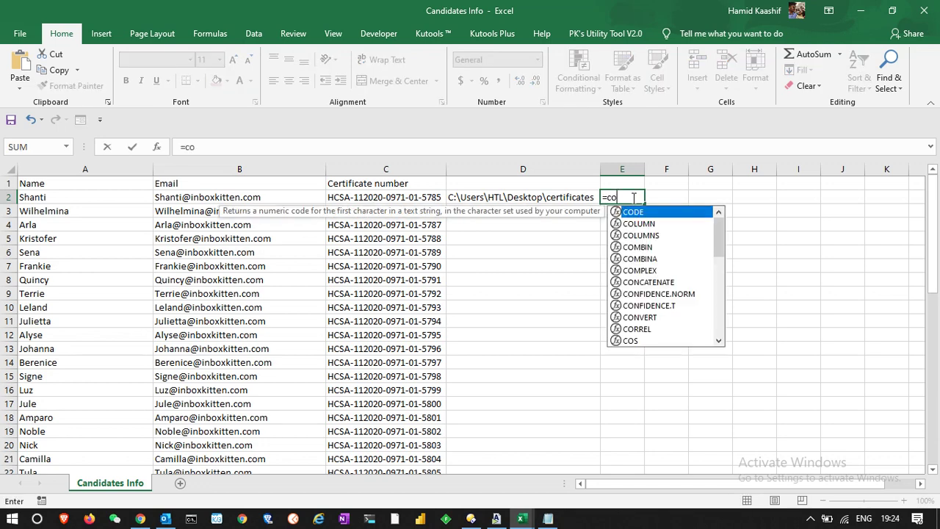
pyautogui.write('nta')
pyautogui.press('BackSpace')
pyautogui.press('BackSpace')
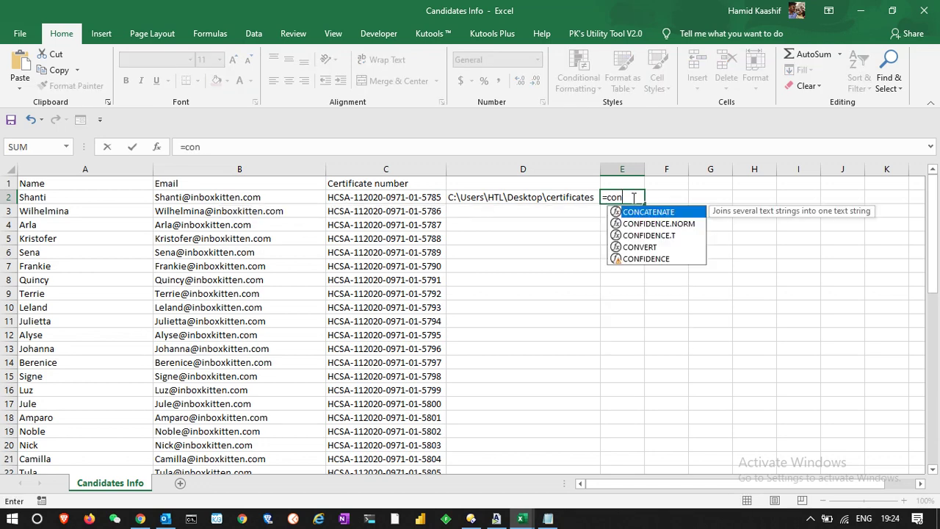
pyautogui.press('Tab')
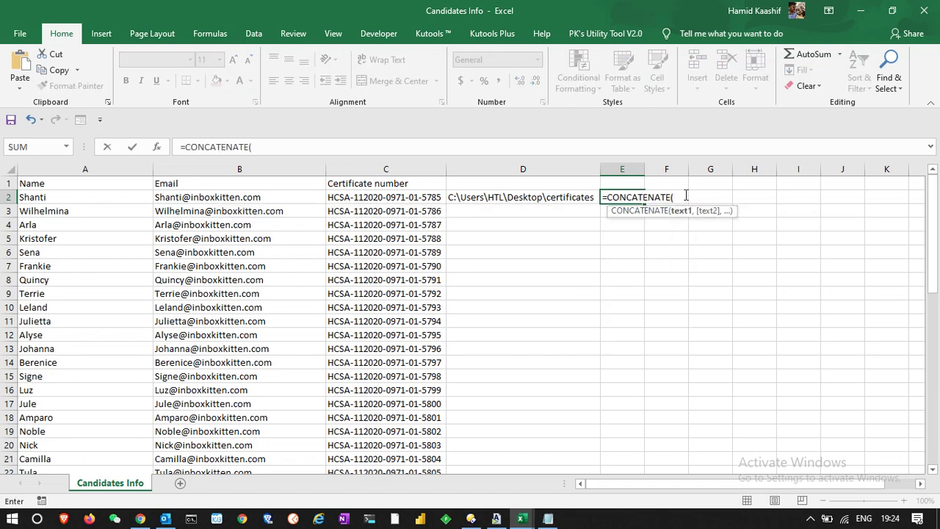
pyautogui.click(463, 196)
pyautogui.write(',')
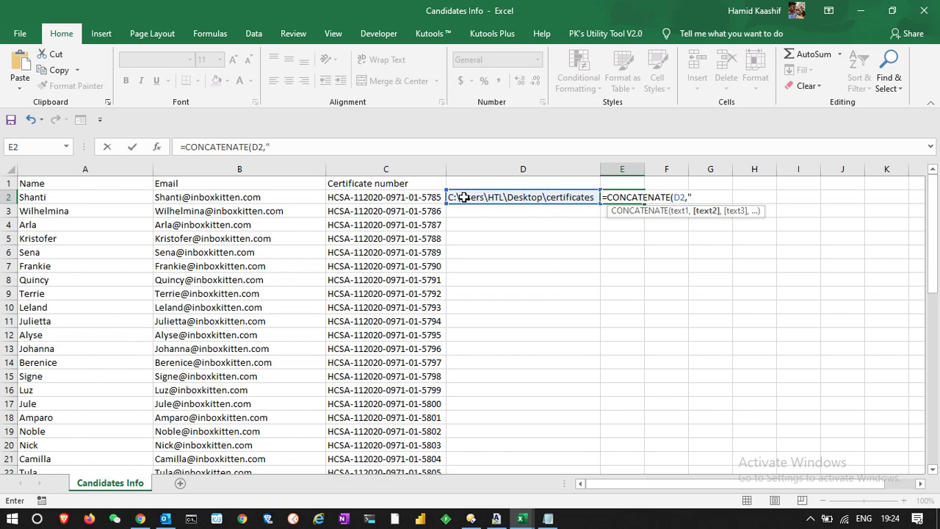
pyautogui.write('"\\",')
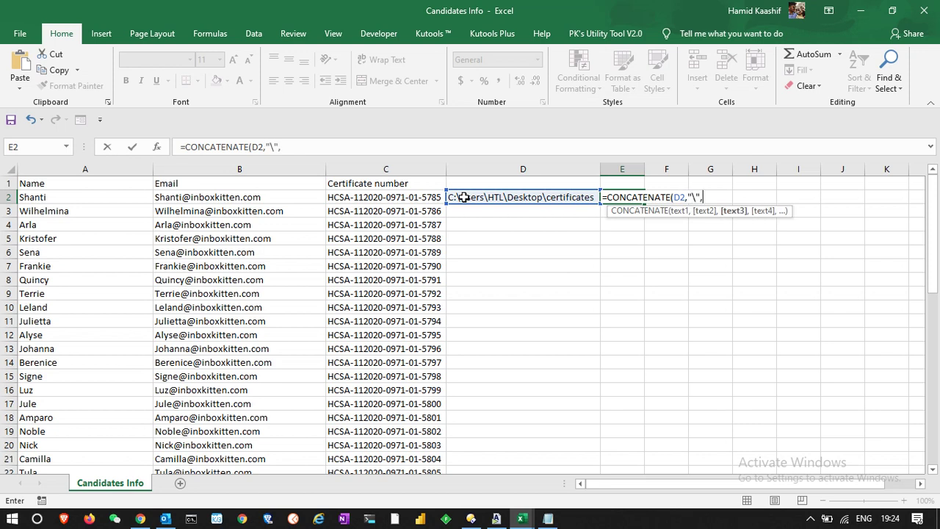
pyautogui.click(416, 199)
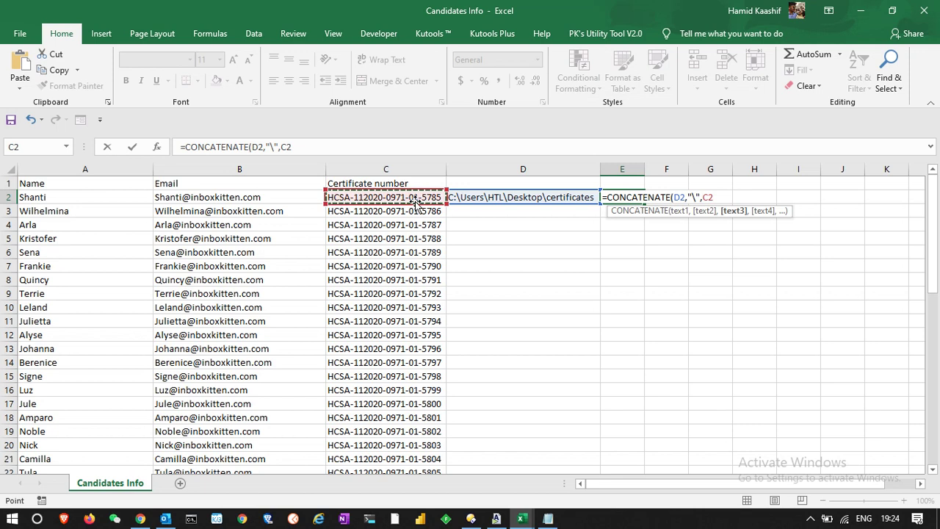
pyautogui.write(',"')
pyautogui.write('.jpg')
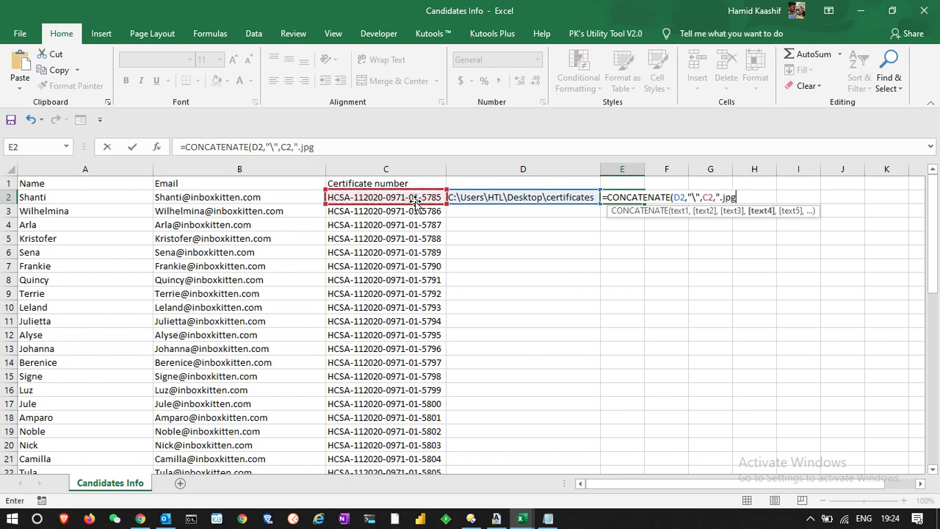
pyautogui.write('")')
pyautogui.press('Return')
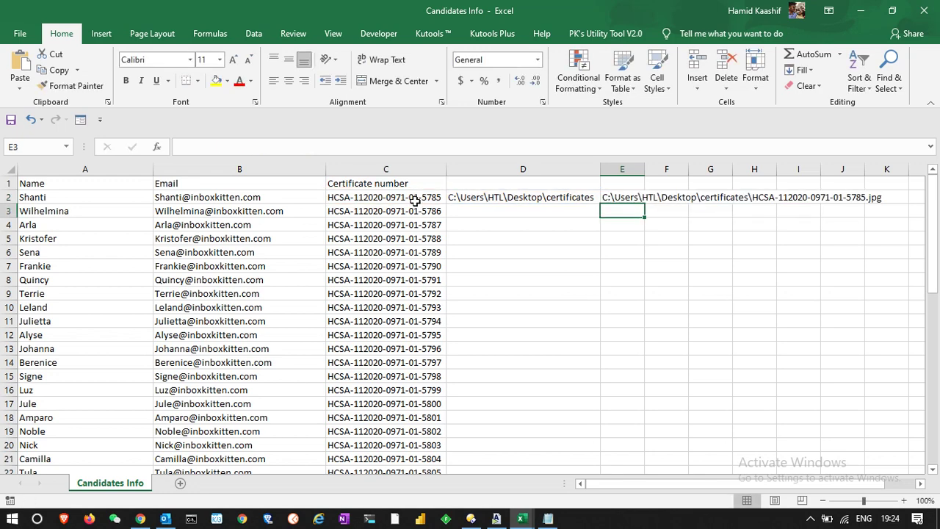
# Make the folder path reference in the E2 formula absolute as $D$2.
pyautogui.click(629, 195)
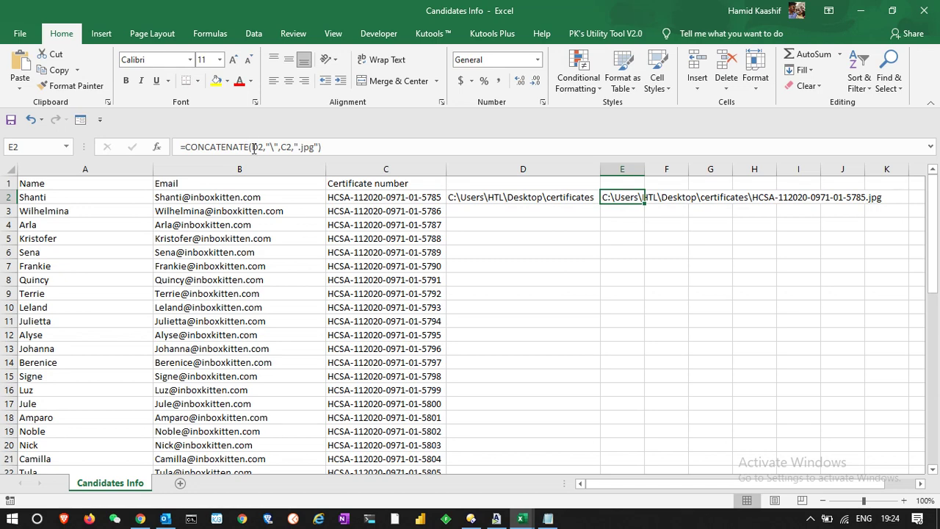
pyautogui.click(254, 147)
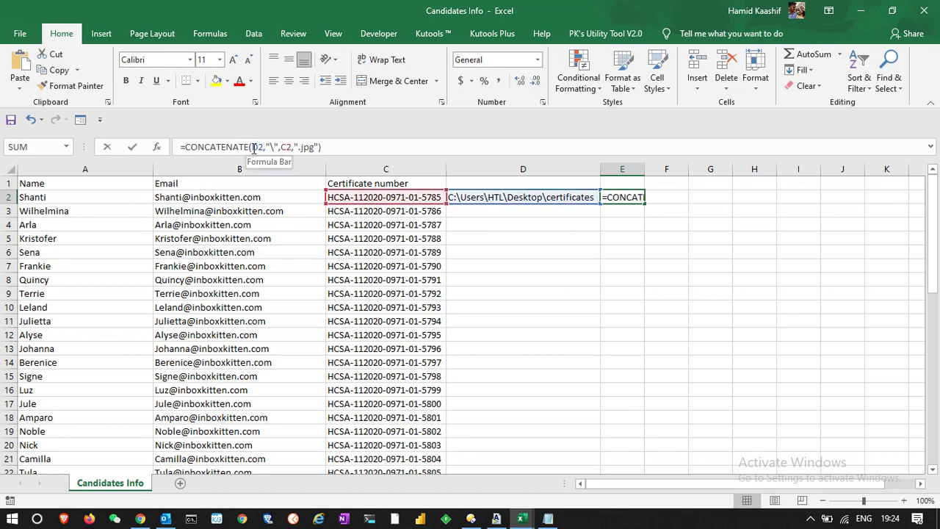
pyautogui.write('$D')
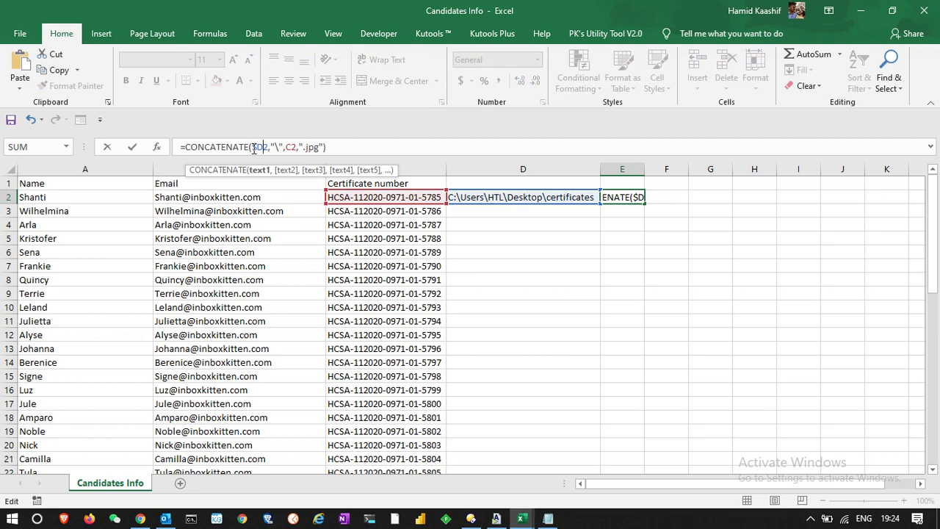
pyautogui.write('$')
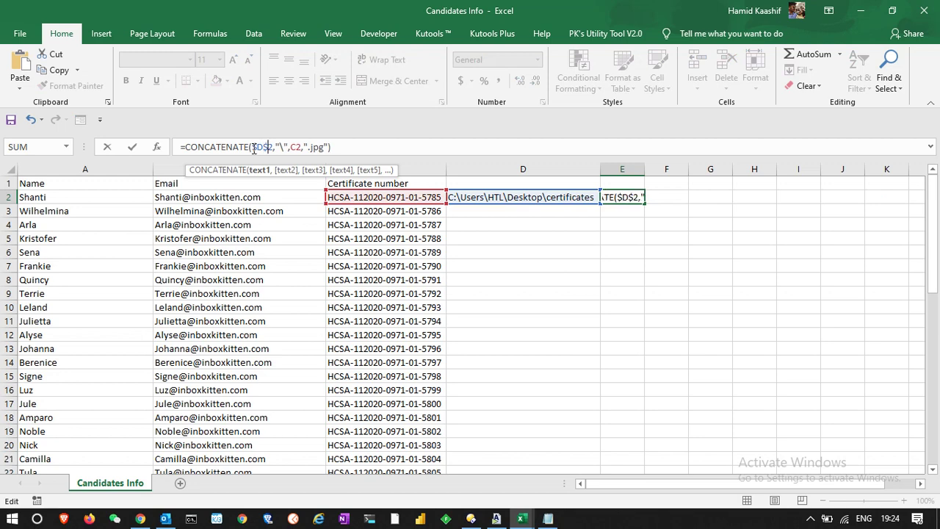
pyautogui.press('Return')
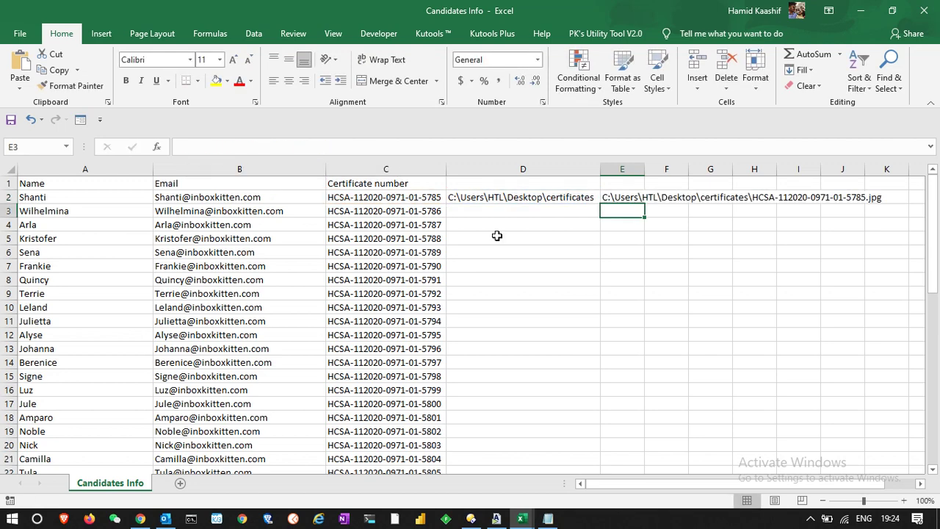
# Change the certificate number reference in the E2 formula to $C2, fill the formula down to E32 and check the paths.
pyautogui.click(625, 197)
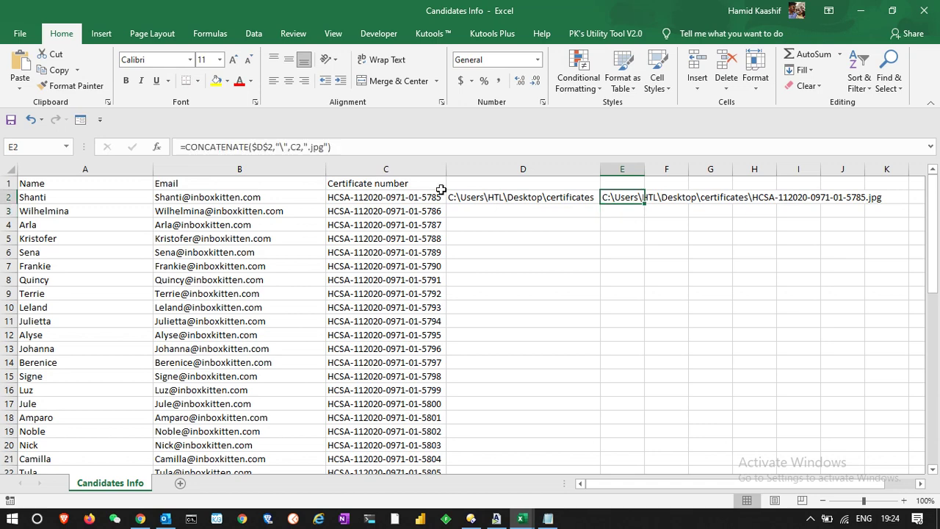
pyautogui.click(292, 147)
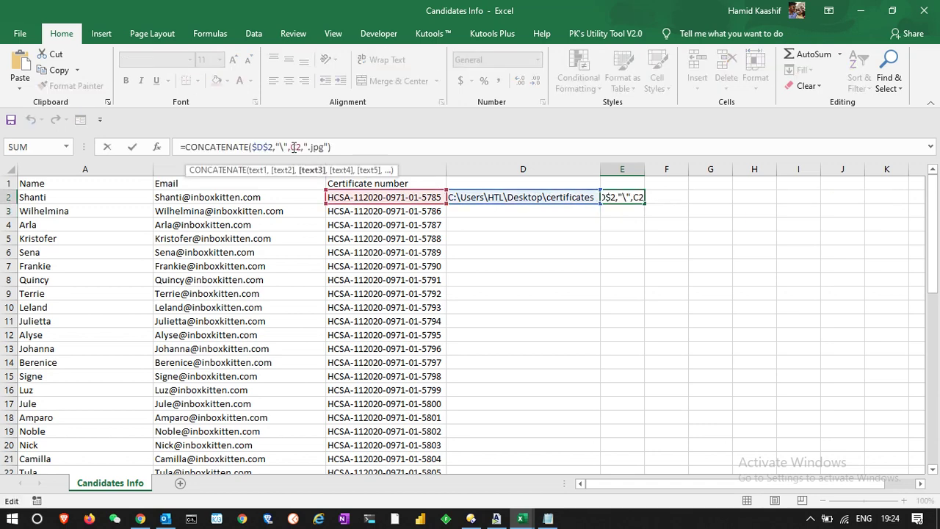
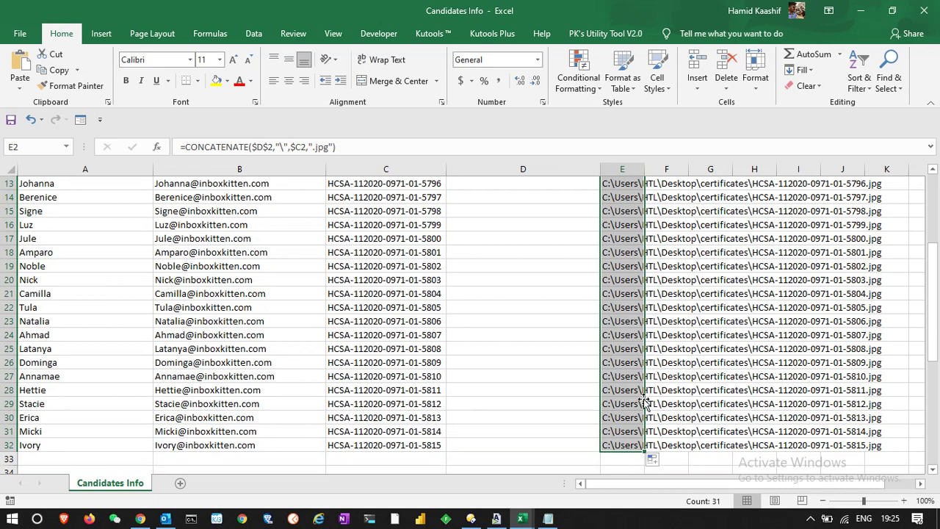
pyautogui.scroll(2, 659, 316)
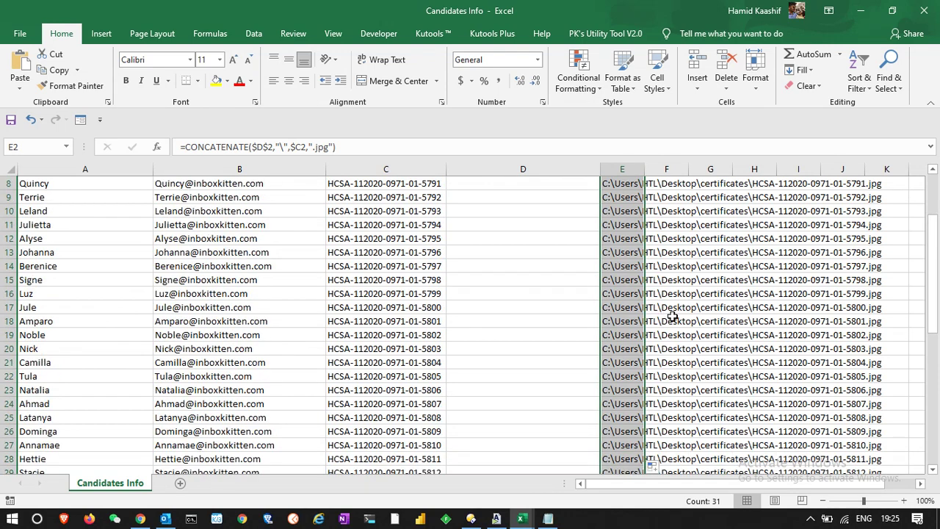
pyautogui.scroll(3, 713, 234)
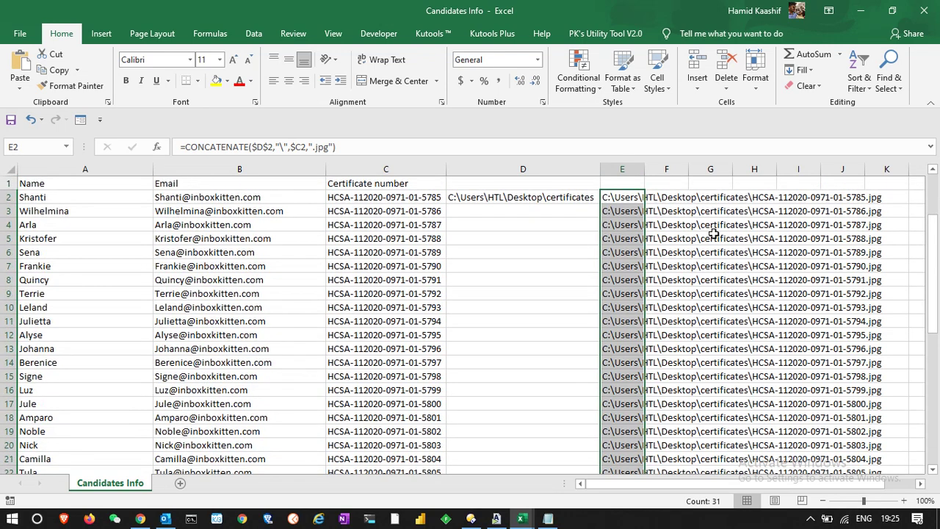
pyautogui.click(624, 225)
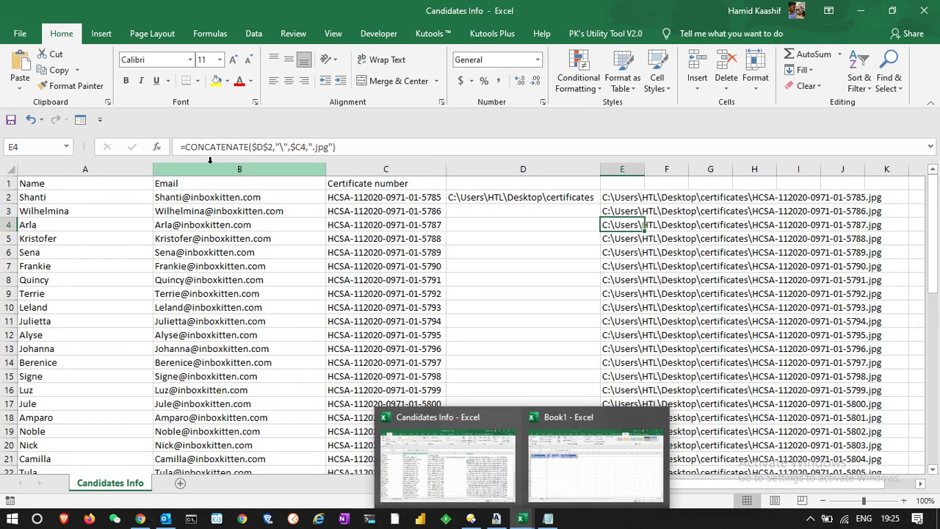
# Compare the Candidates Info columns with the mailing list's Email, Title, First Name and Attachment 1 columns in Book1.
pyautogui.click(113, 198)
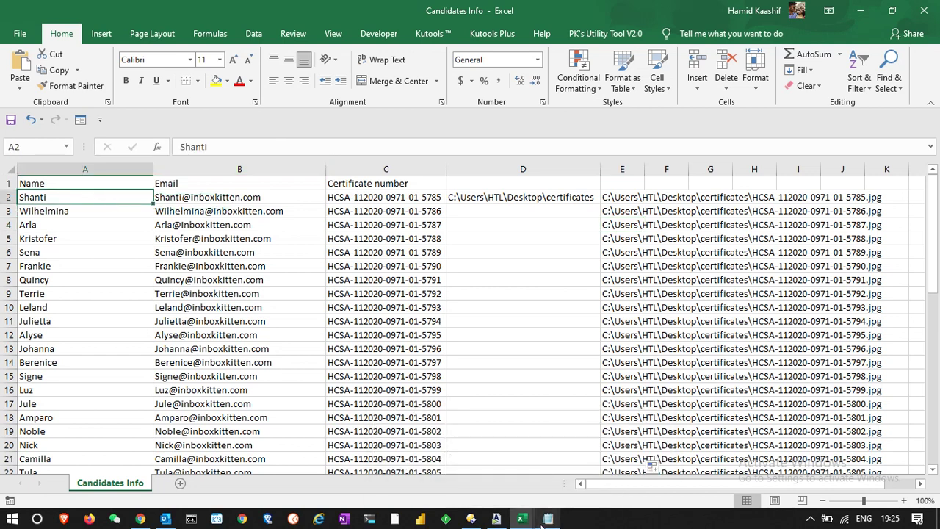
pyautogui.moveTo(530, 522)
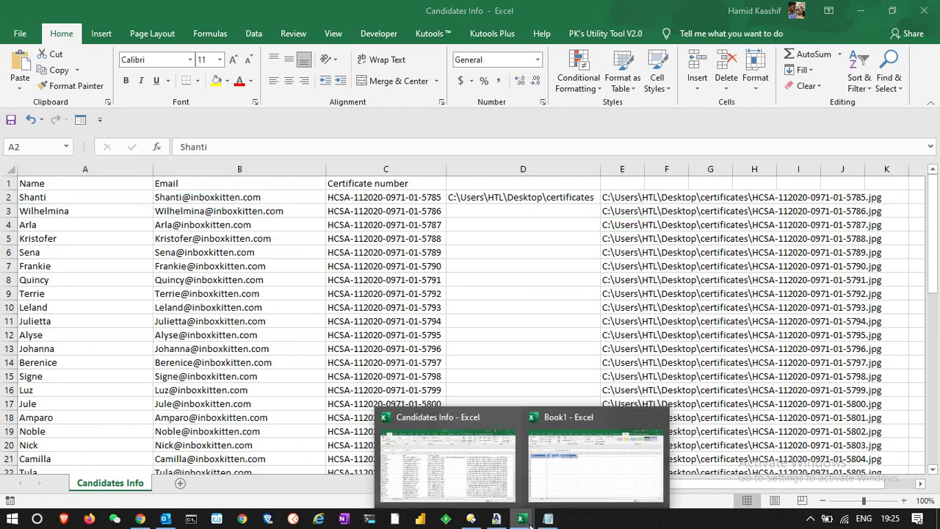
pyautogui.click(575, 469)
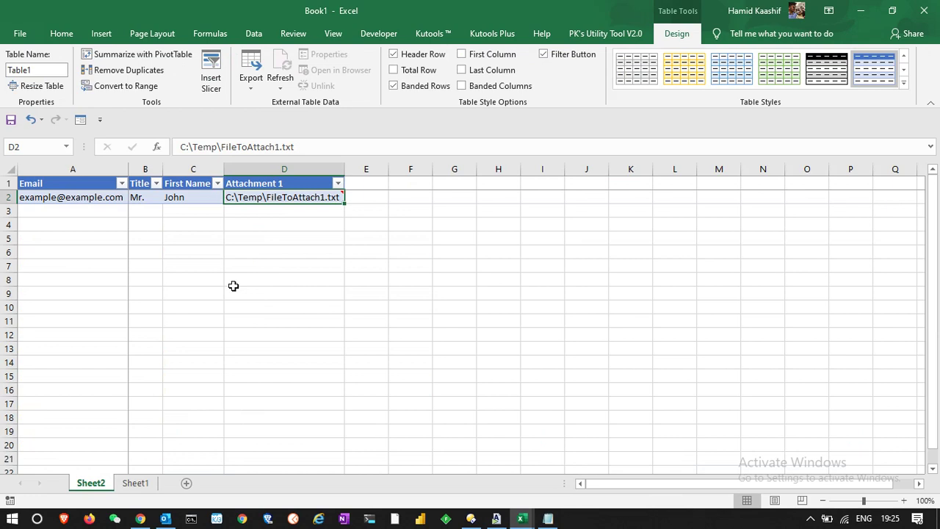
pyautogui.click(134, 196)
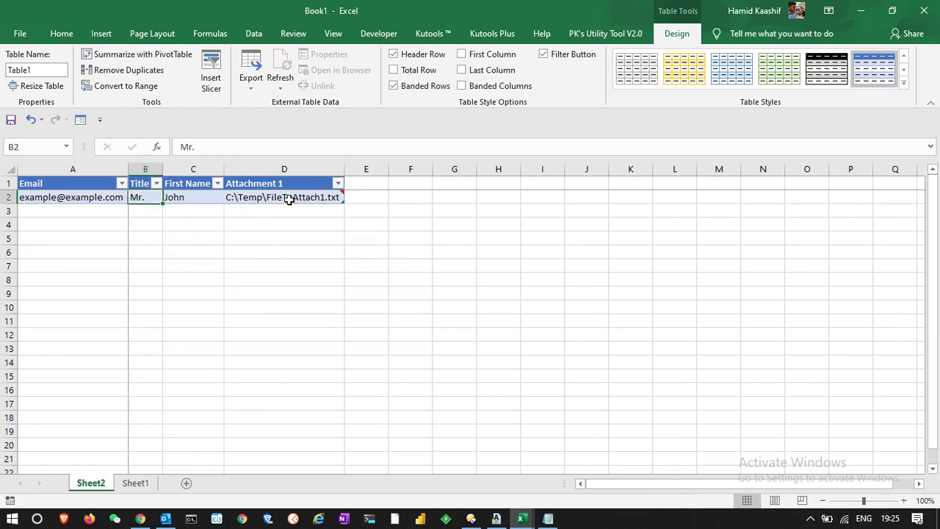
pyautogui.click(862, 16)
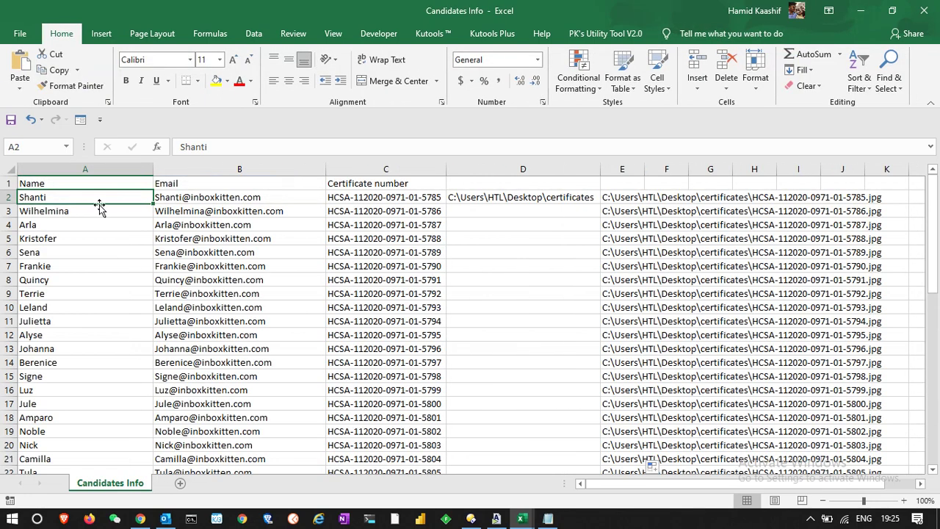
# Move the Email column in front of the Name column in the Candidates Info sheet.
pyautogui.click(189, 170)
pyautogui.hotkey('ctrl', 'x')
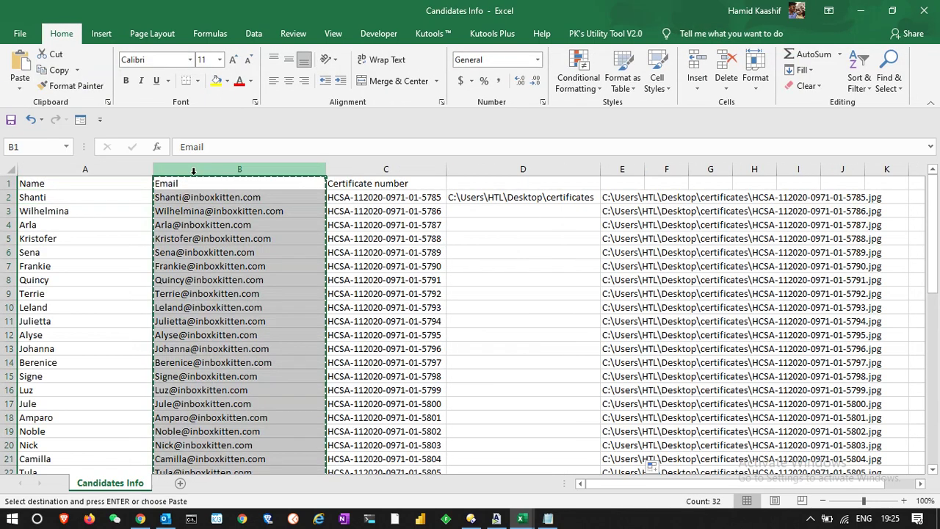
pyautogui.rightClick(121, 168)
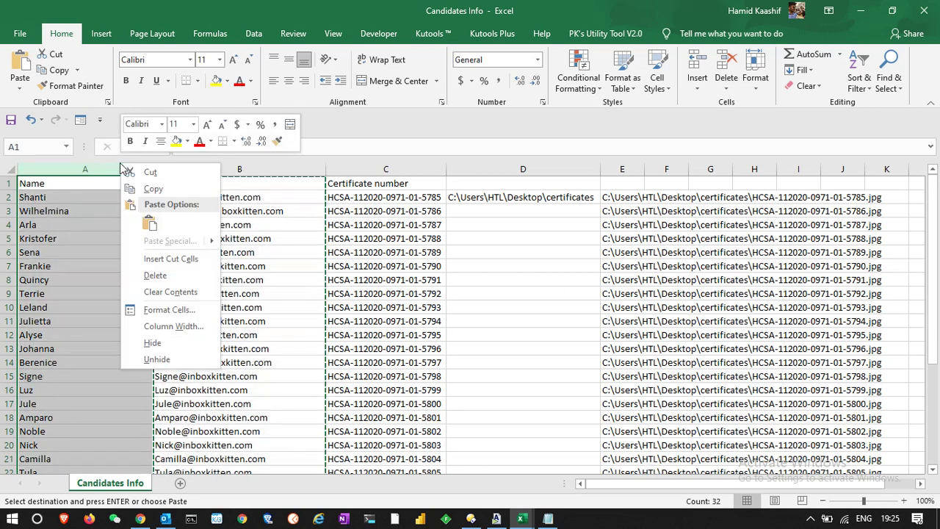
pyautogui.click(162, 261)
pyautogui.click(267, 214)
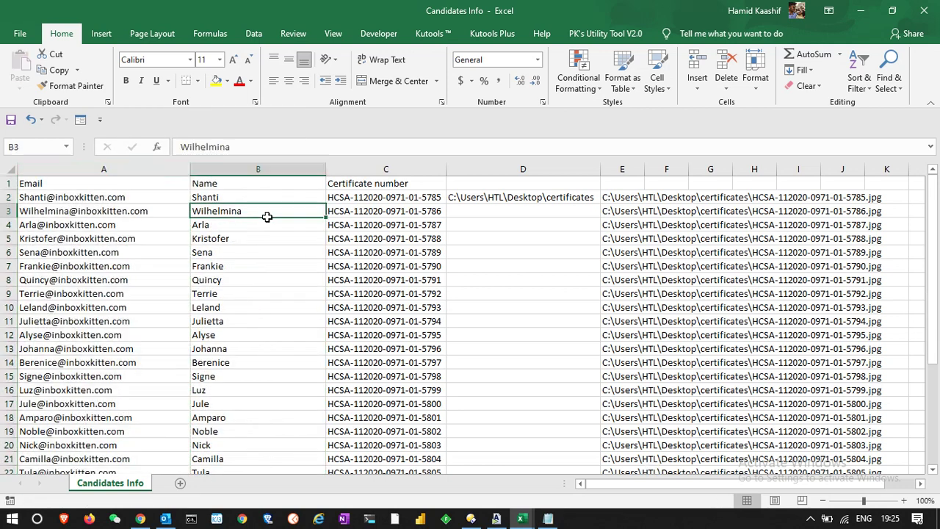
# Move the Certificate number column between the Email and Name columns.
pyautogui.click(370, 164)
pyautogui.hotkey('ctrl', 'x')
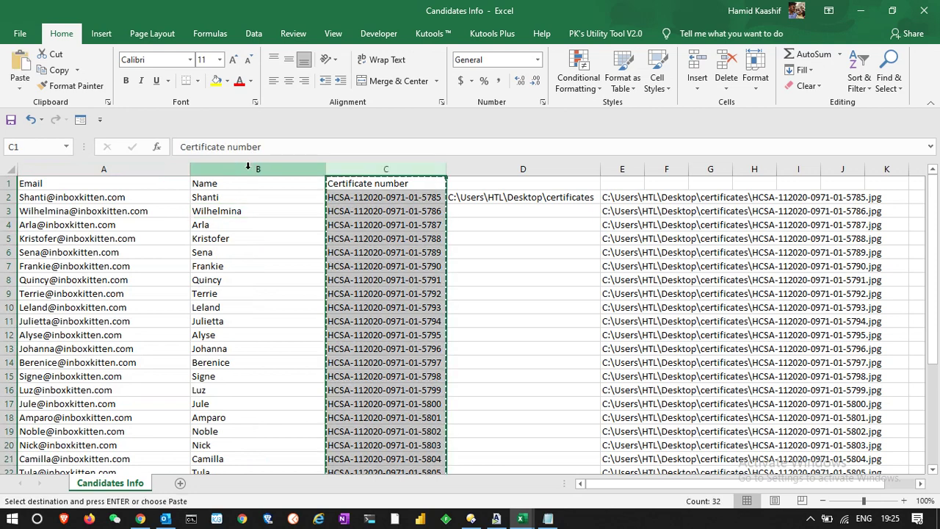
pyautogui.rightClick(249, 166)
pyautogui.click(286, 270)
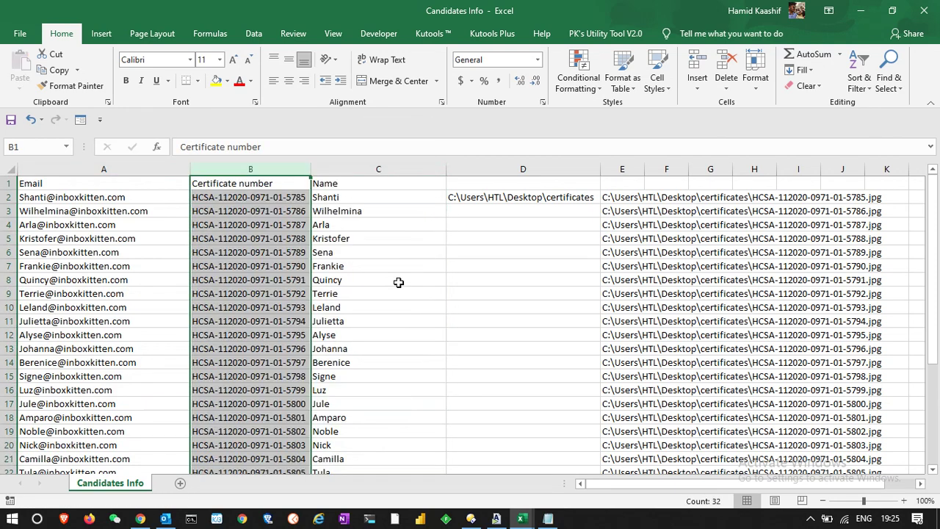
pyautogui.click(399, 281)
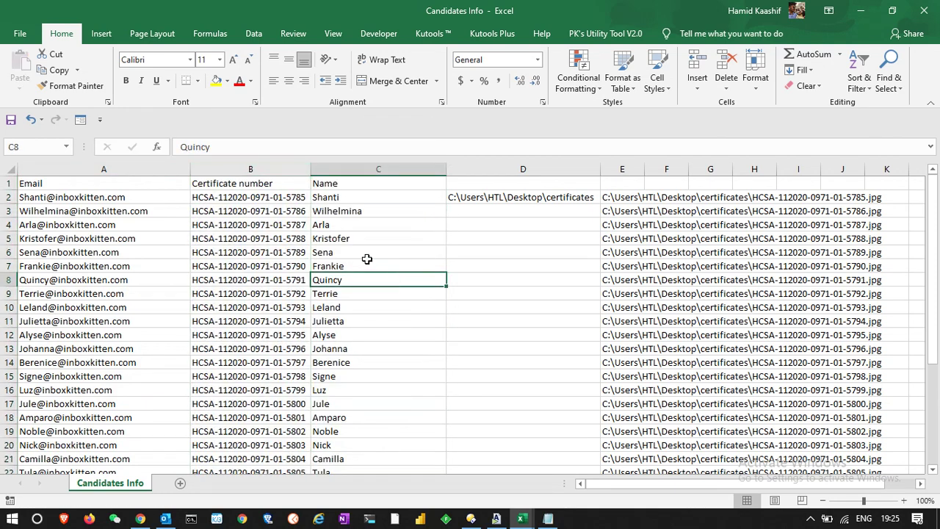
# Move the certificate file path column in front of the folder path column and fit its width to the contents.
pyautogui.click(634, 168)
pyautogui.hotkey('ctrl', 'c')
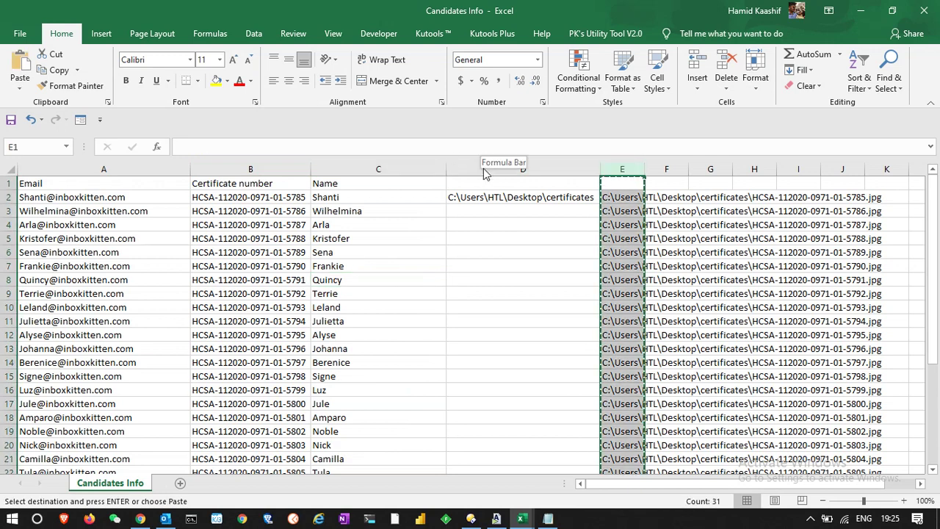
pyautogui.rightClick(470, 172)
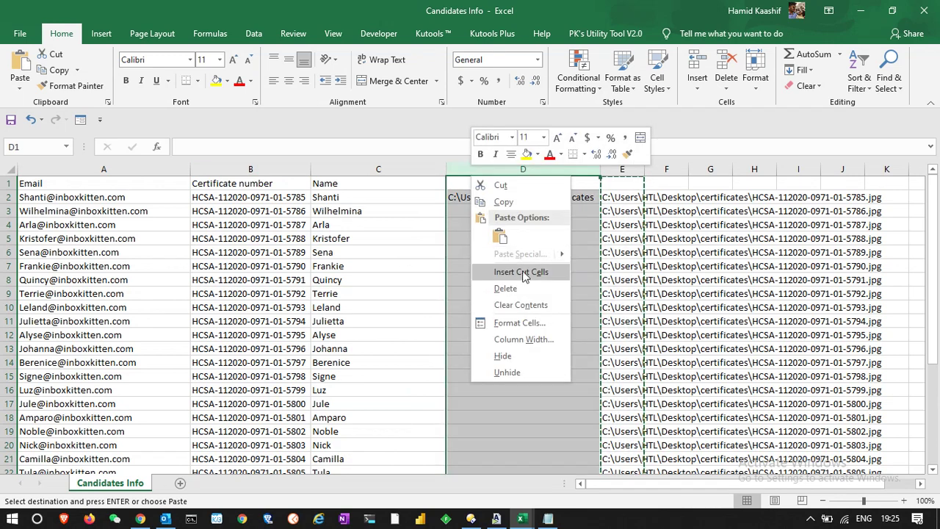
pyautogui.click(524, 273)
pyautogui.click(560, 264)
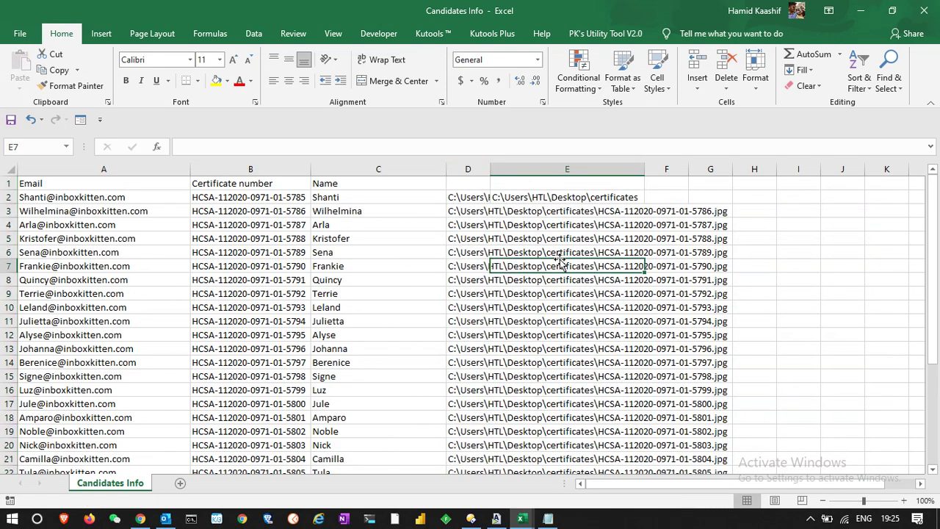
pyautogui.doubleClick(490, 169)
# Copy the candidate rows A2:D32 and paste them with their formulas into Book1's mailing list from A2.
pyautogui.click(604, 199)
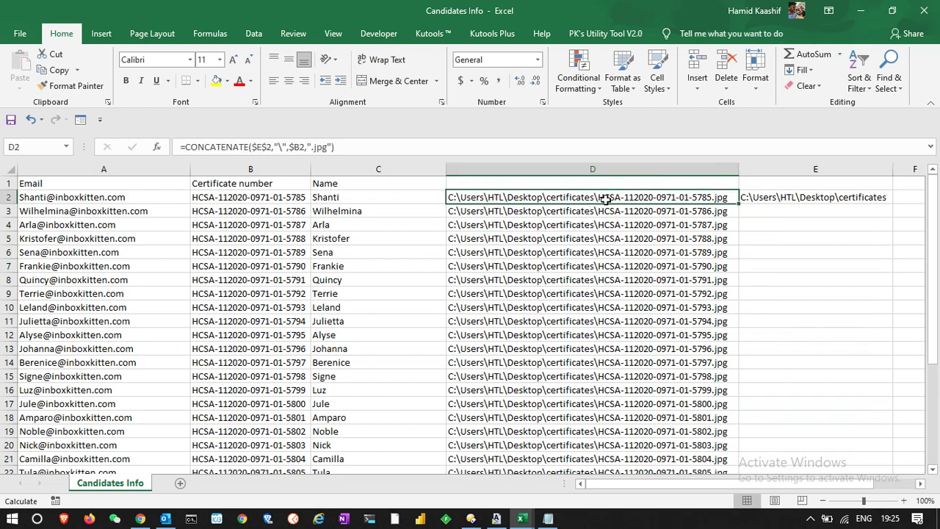
pyautogui.hotkey('ctrl', 'shift', 'Left')
pyautogui.hotkey('ctrl', 'shift', 'Down')
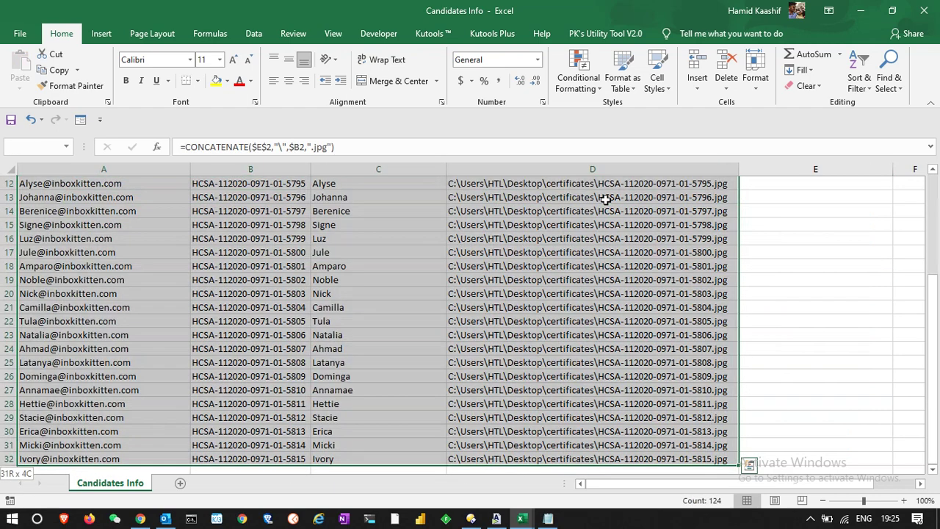
pyautogui.hotkey('ctrl', 'c')
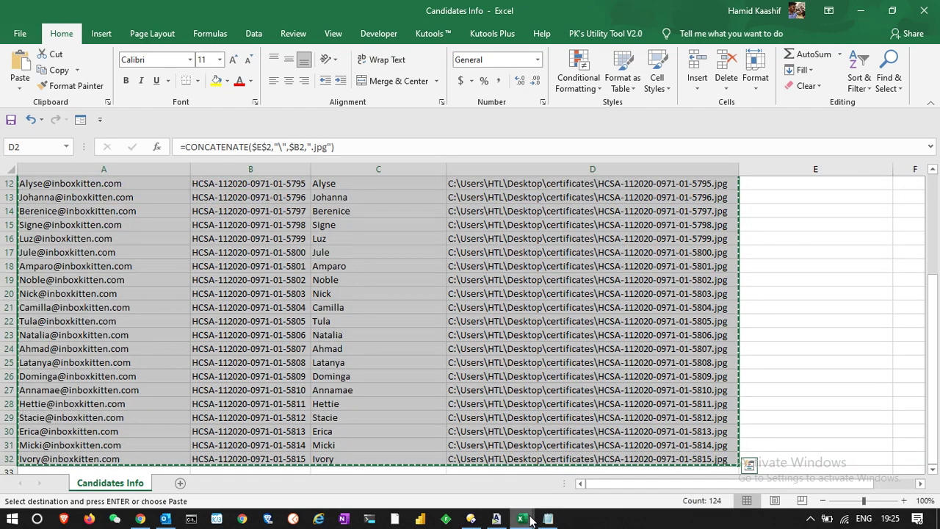
pyautogui.moveTo(531, 520)
pyautogui.click(581, 486)
pyautogui.click(73, 194)
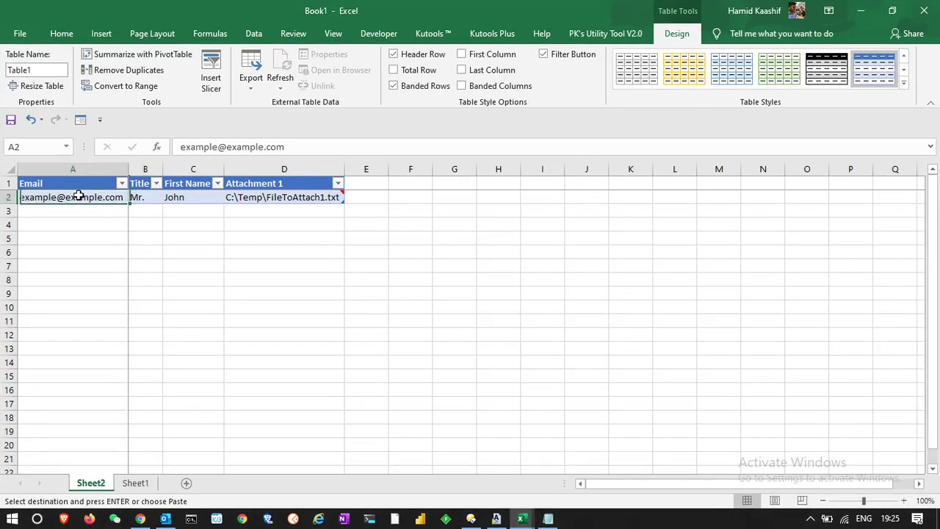
pyautogui.hotkey('ctrl', 'v')
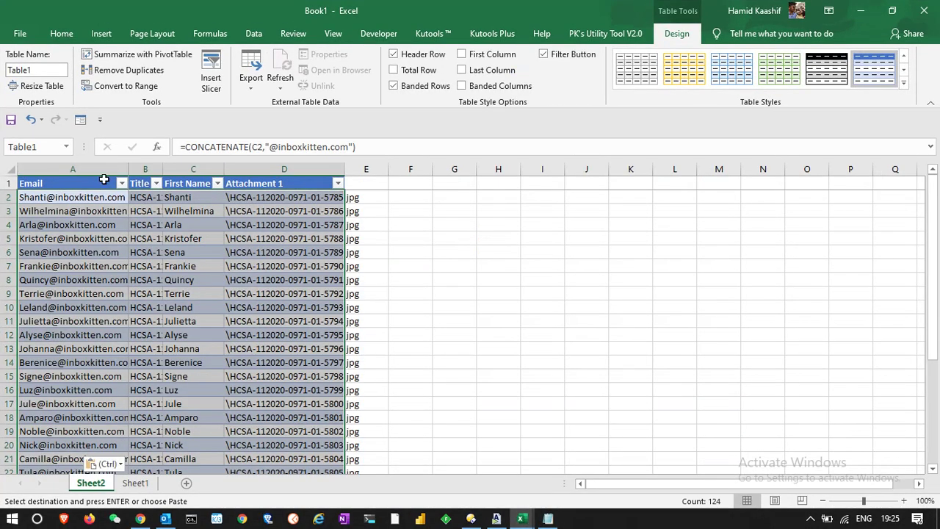
# Fit the mailing list's column widths to their contents and check the Attachment 1 formula in D2.
pyautogui.click(130, 164)
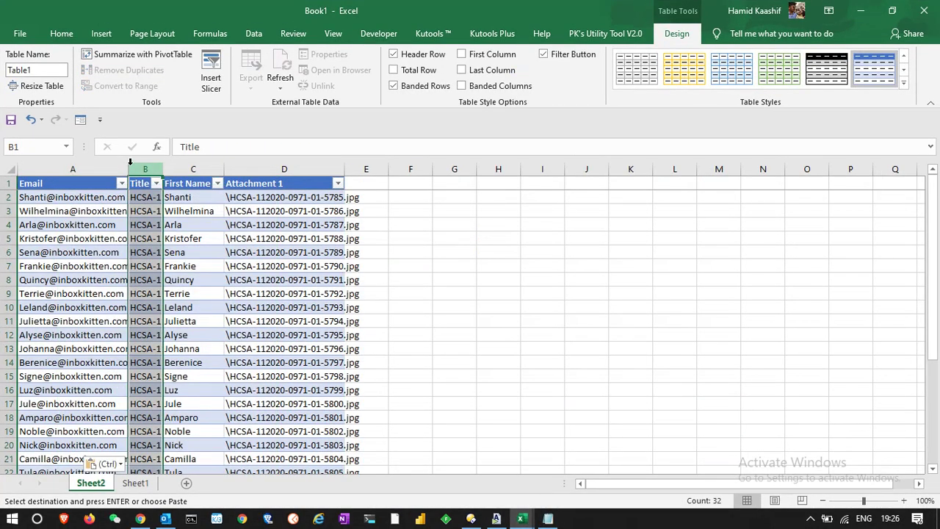
pyautogui.doubleClick(128, 169)
pyautogui.doubleClick(189, 169)
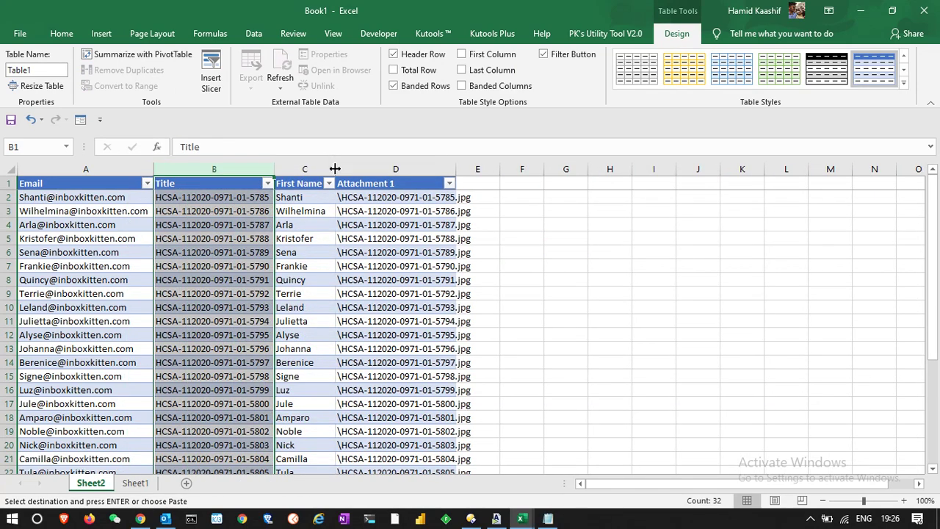
pyautogui.doubleClick(335, 169)
pyautogui.doubleClick(456, 169)
pyautogui.click(461, 168)
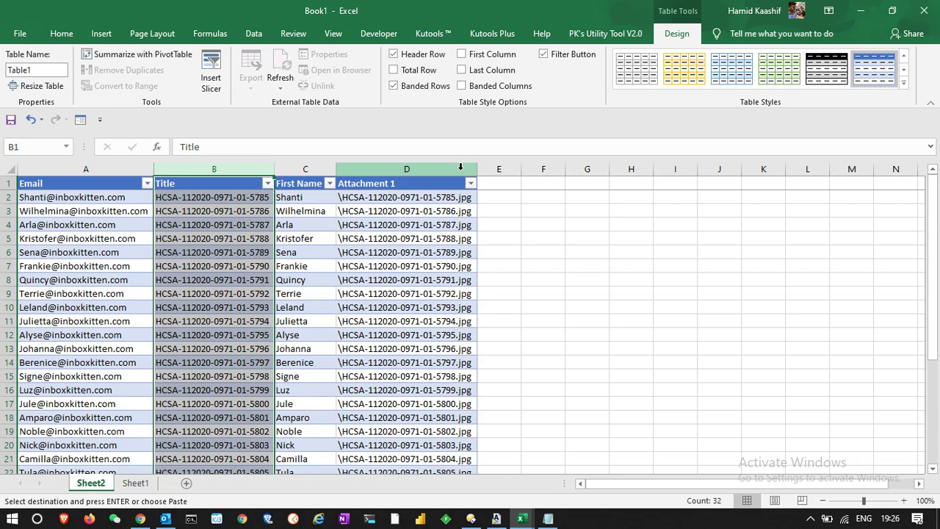
pyautogui.click(482, 253)
pyautogui.click(415, 197)
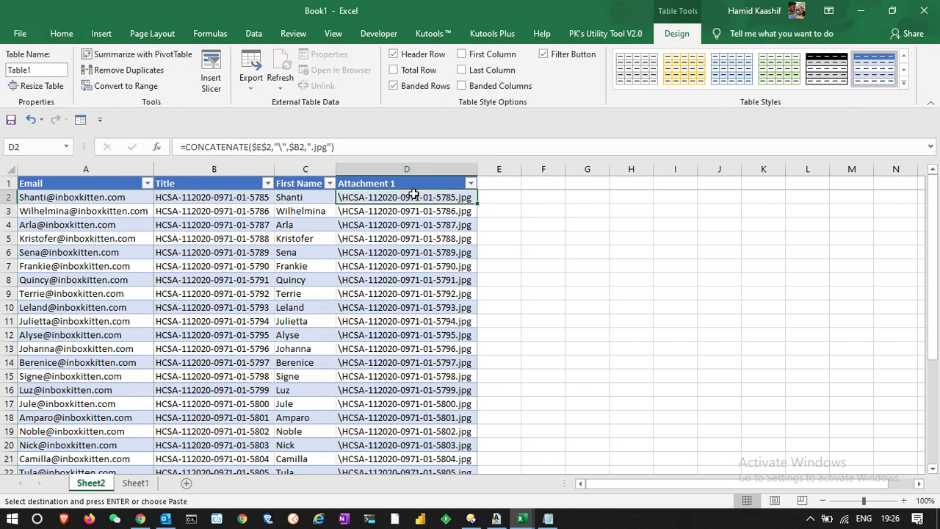
# Undo the column width changes and the formula paste in the mailing list.
pyautogui.click(71, 193)
pyautogui.hotkey('ctrl', 'z')
pyautogui.hotkey('ctrl', 'z')
pyautogui.hotkey('ctrl', 'z')
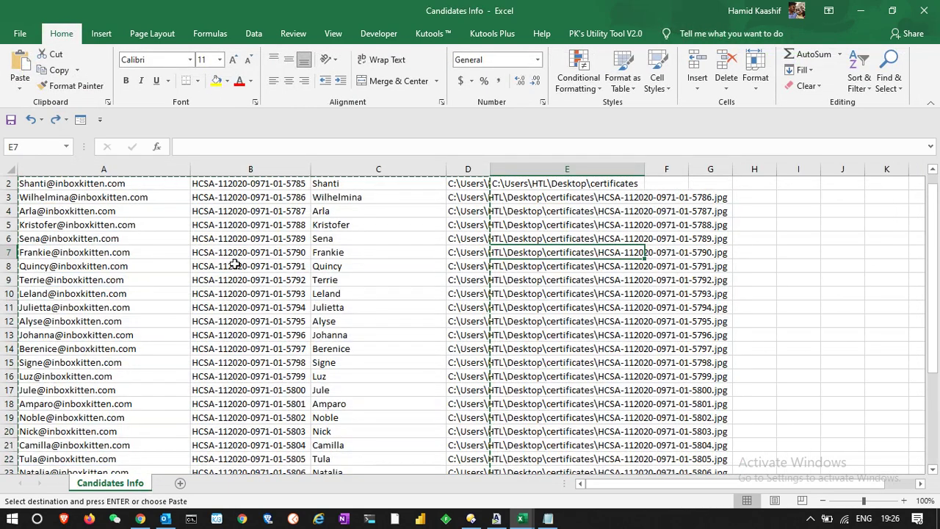
# Fit the width of file path column D in Candidates Info to its contents again.
pyautogui.click(508, 274)
pyautogui.moveTo(492, 169); pyautogui.dragTo(493, 169)
pyautogui.doubleClick(493, 169)
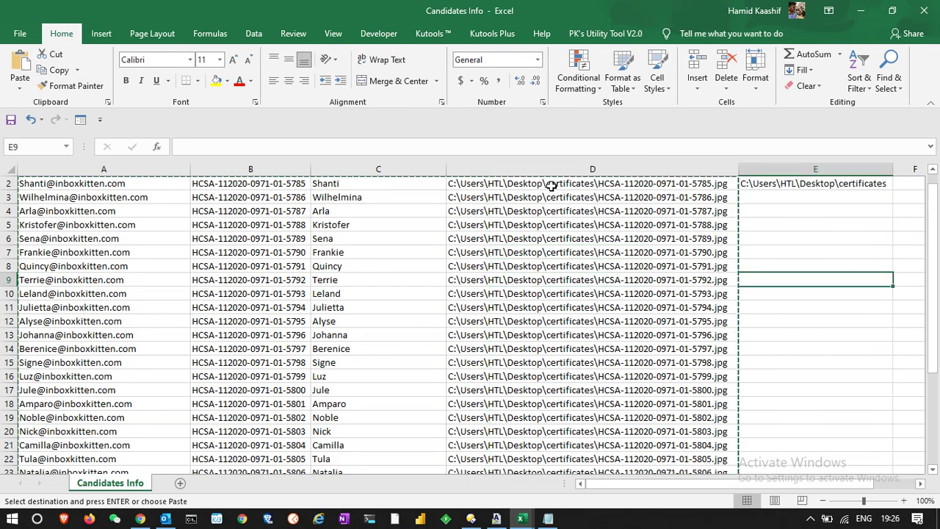
# Copy the candidate rows A2:D32 again and paste them as values only into Book1's mailing list from A2.
pyautogui.click(551, 184)
pyautogui.hotkey('ctrl', 'a')
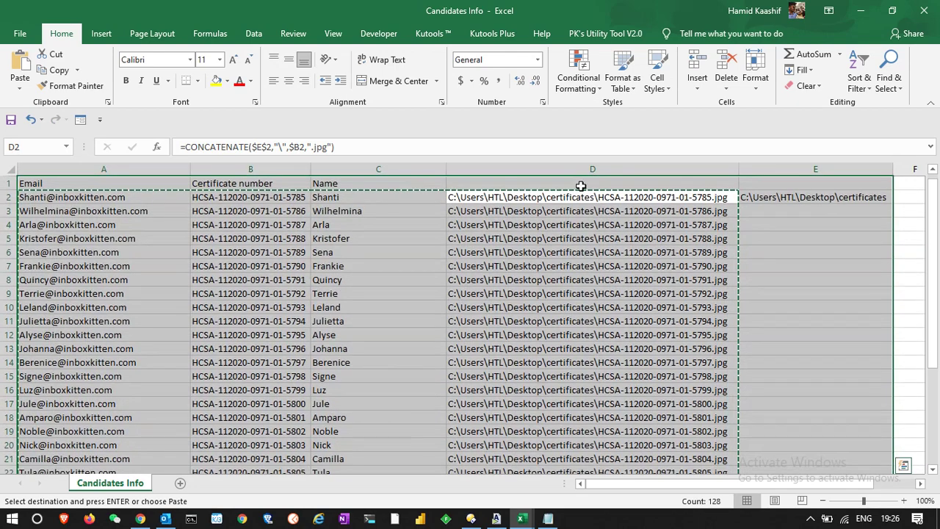
pyautogui.click(568, 198)
pyautogui.hotkey('ctrl', 'shift', 'Left')
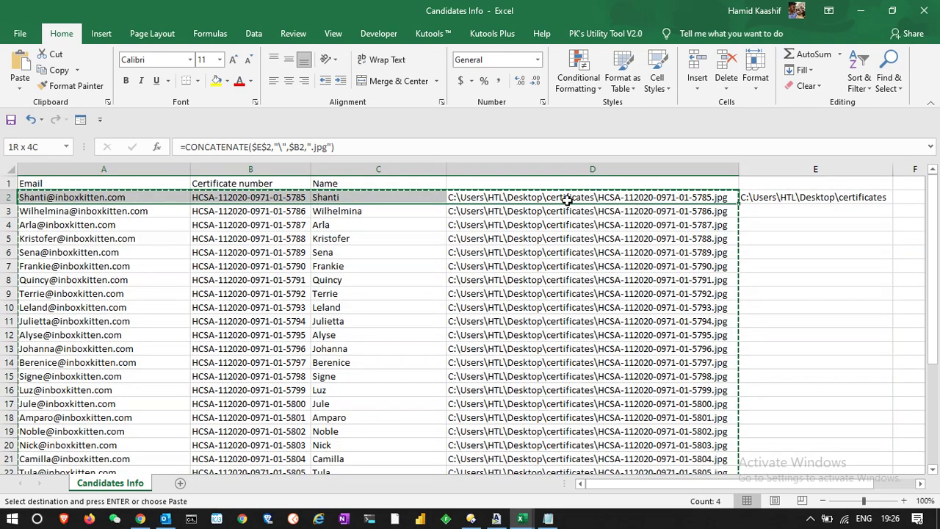
pyautogui.hotkey('ctrl', 'shift', 'Down')
pyautogui.moveTo(522, 519)
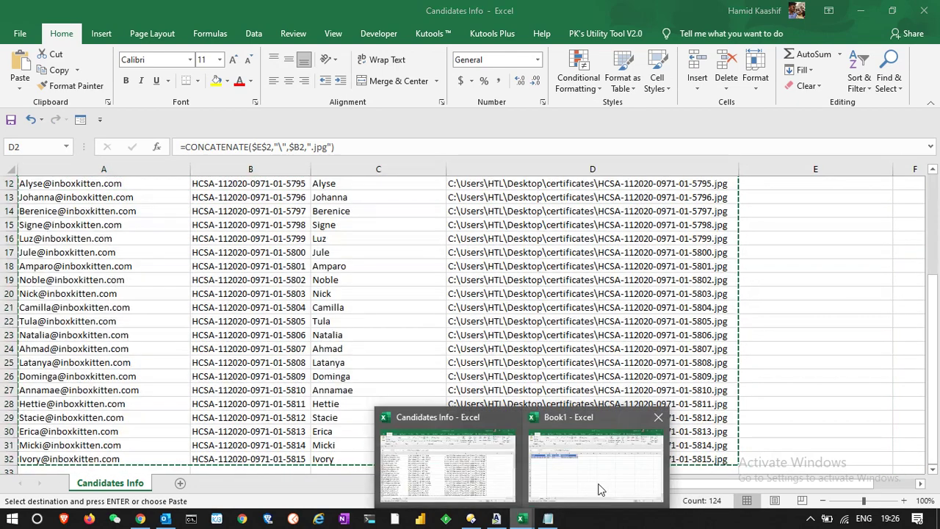
pyautogui.click(607, 487)
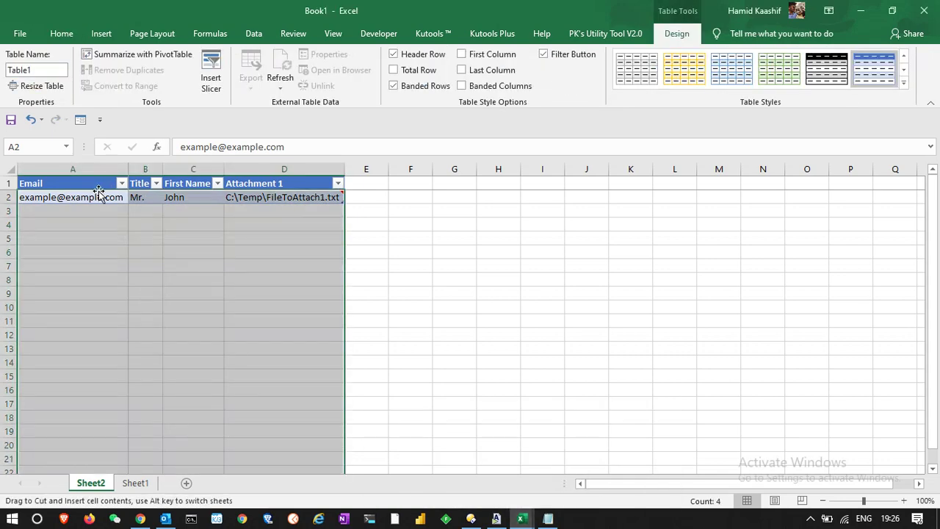
pyautogui.click(98, 192)
pyautogui.hotkey('ctrl', 'c')
pyautogui.rightClick(86, 193)
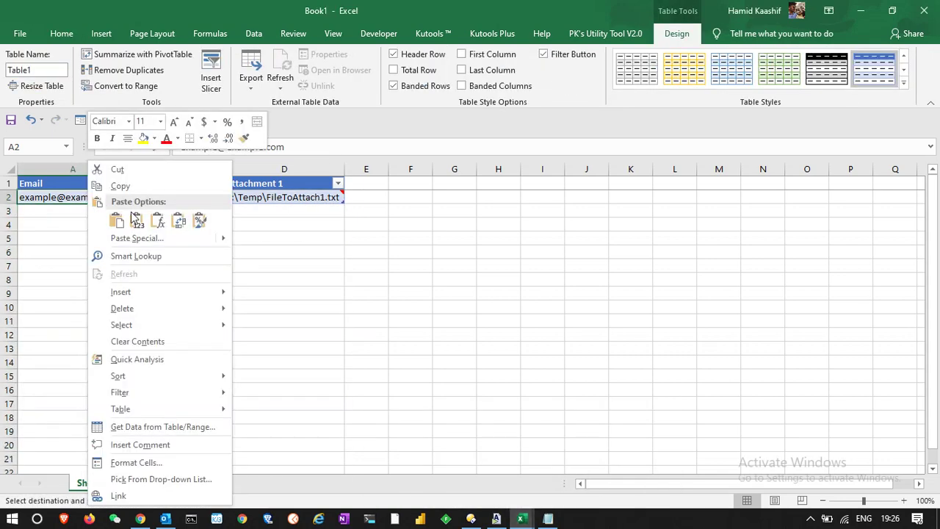
pyautogui.click(136, 221)
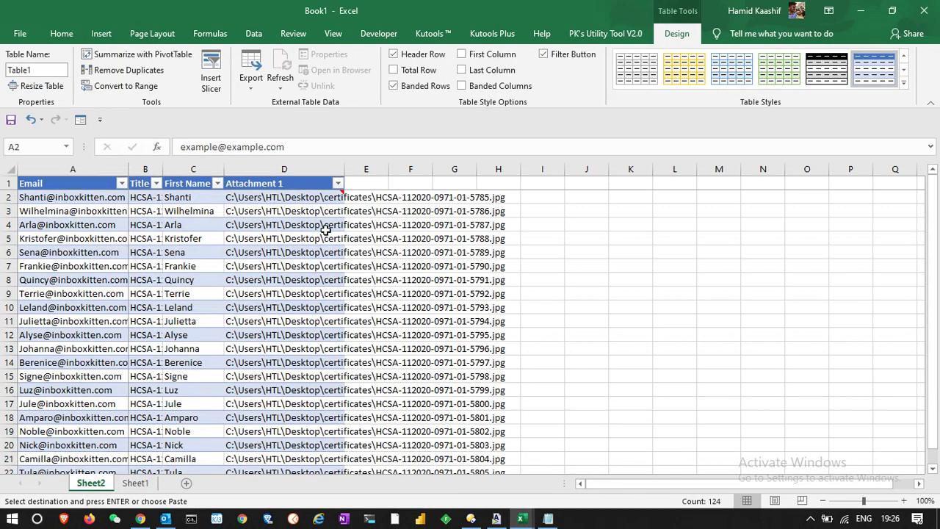
# Fit the mailing list's Title, First Name and Attachment 1 columns to their contents and check the pasted paths.
pyautogui.click(326, 228)
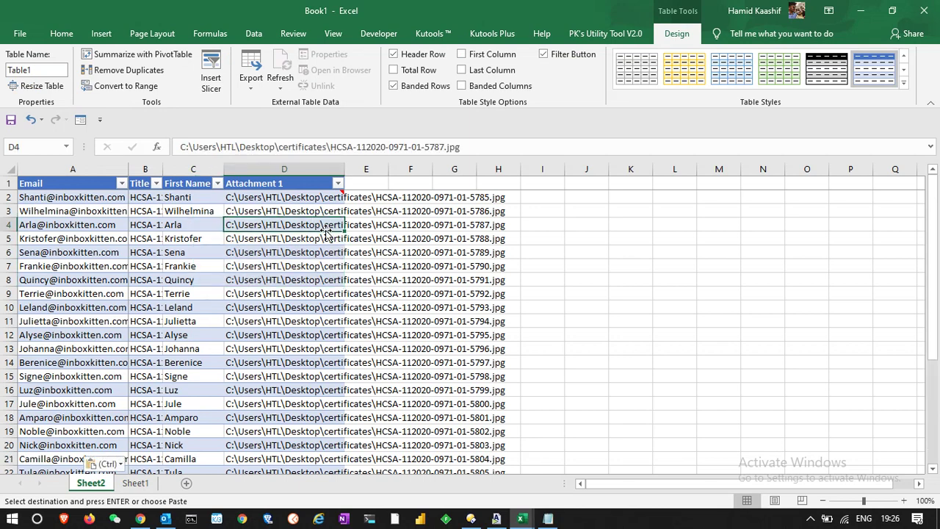
pyautogui.doubleClick(163, 169)
pyautogui.doubleClick(309, 169)
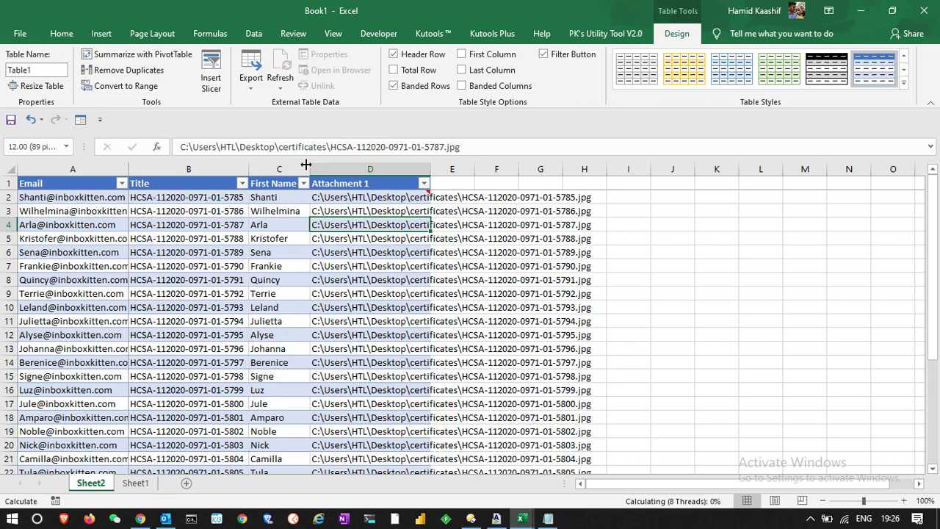
pyautogui.doubleClick(429, 169)
pyautogui.press('Down')
pyautogui.press('Down')
pyautogui.press('Down')
pyautogui.press('Down')
pyautogui.press('Down')
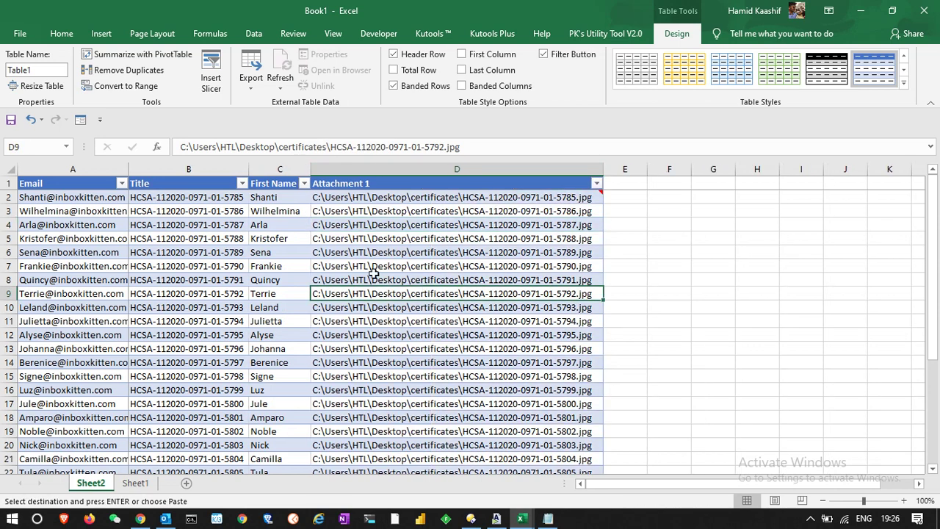
# Select the mailing list's header and first three candidate rows, A1:D4, and open Kutools Send Emails for them.
pyautogui.click(79, 193)
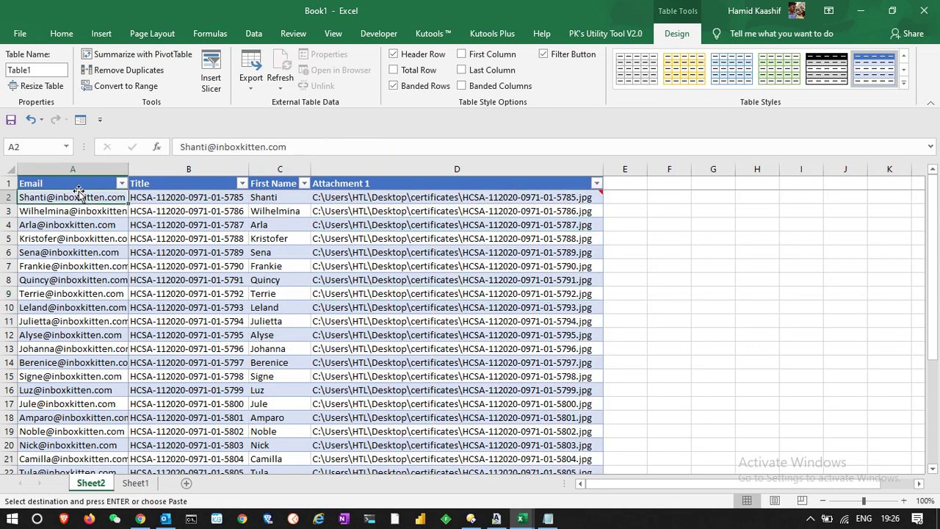
pyautogui.click(88, 184)
pyautogui.hotkey('shift', 'Right')
pyautogui.hotkey('shift', 'Right')
pyautogui.hotkey('shift', 'Right')
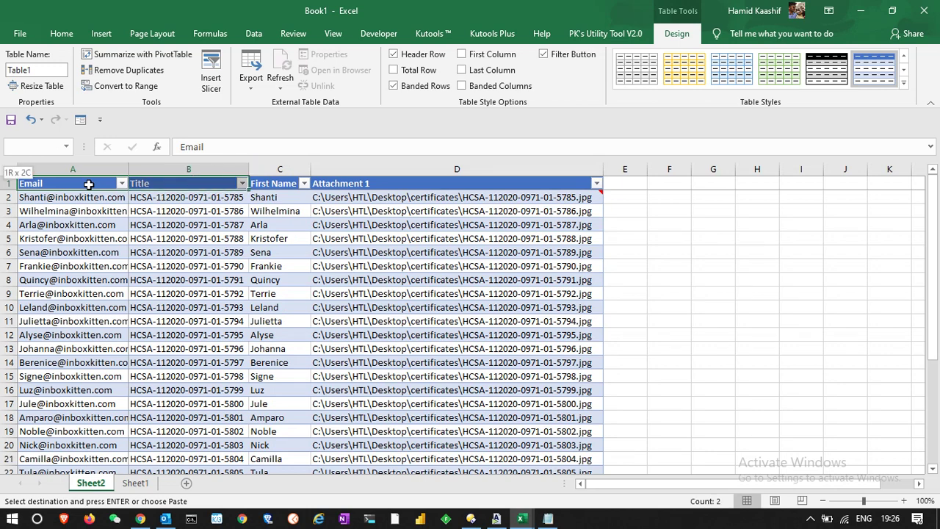
pyautogui.hotkey('shift', 'Down')
pyautogui.hotkey('shift', 'Down')
pyautogui.hotkey('shift', 'Down')
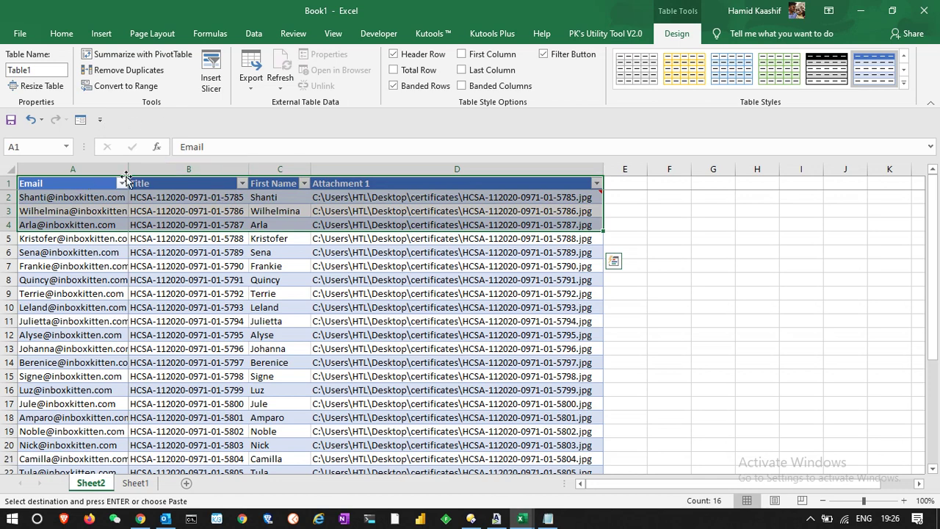
pyautogui.click(507, 33)
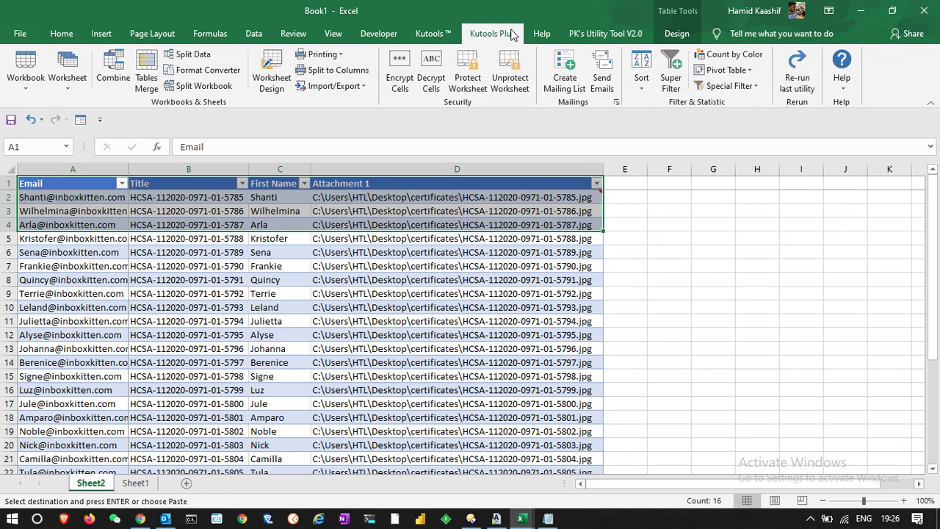
pyautogui.click(608, 84)
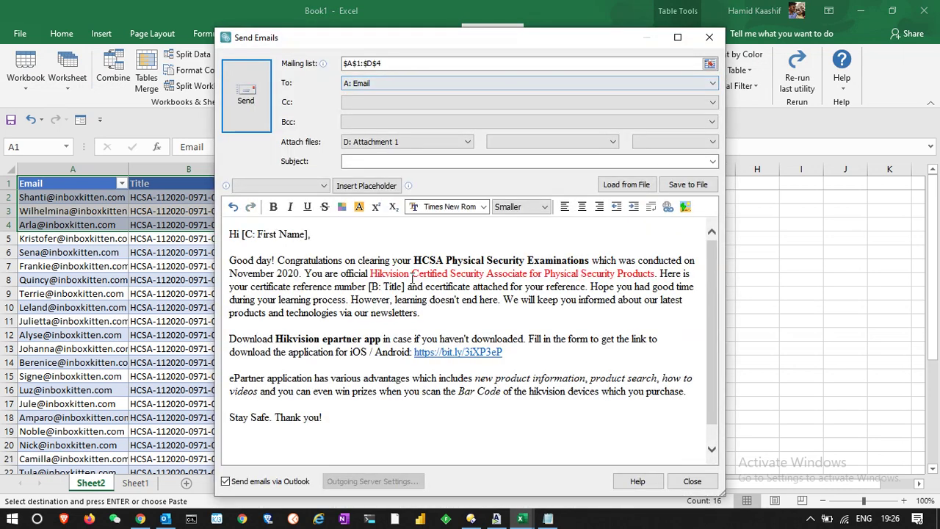
# Clear the existing message body and start a new message with "Hi ," followed by "Good day!" on a new line.
pyautogui.hotkey('ctrl', 'a')
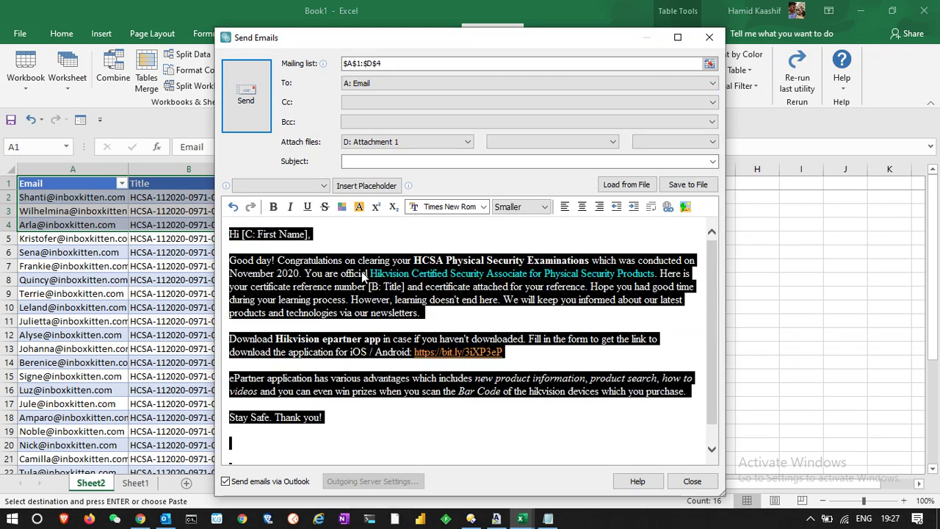
pyautogui.press('Delete')
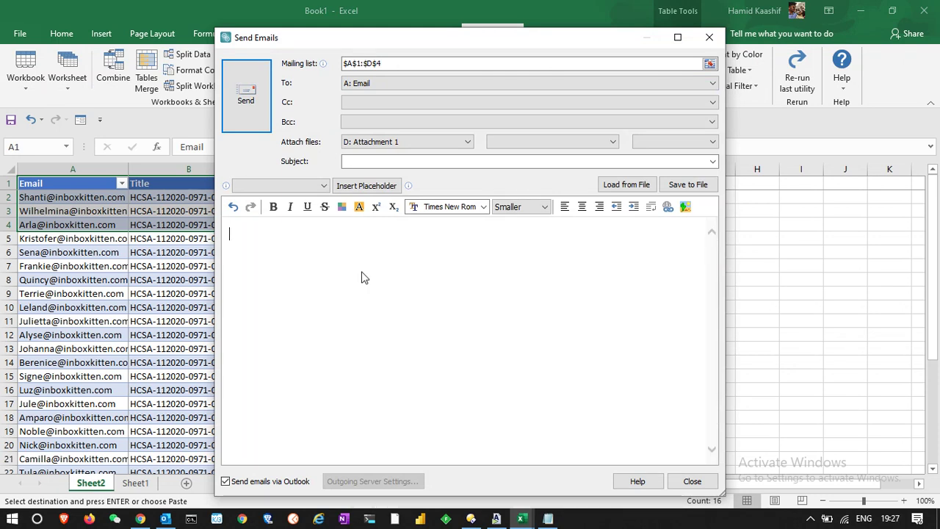
pyautogui.moveTo(382, 42); pyautogui.dragTo(771, 11)
pyautogui.write('Hi ,')
pyautogui.press('Return')
pyautogui.write('Good day!')
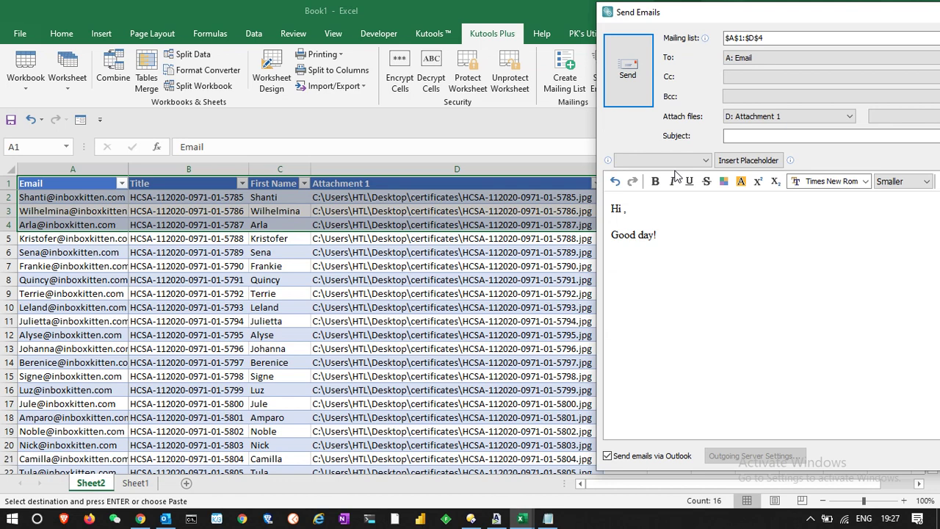
# Continue the message after "Good day!" with "Congratulations on clearing the examination. Your certificate no is .".
pyautogui.write(' Congratualations on c')
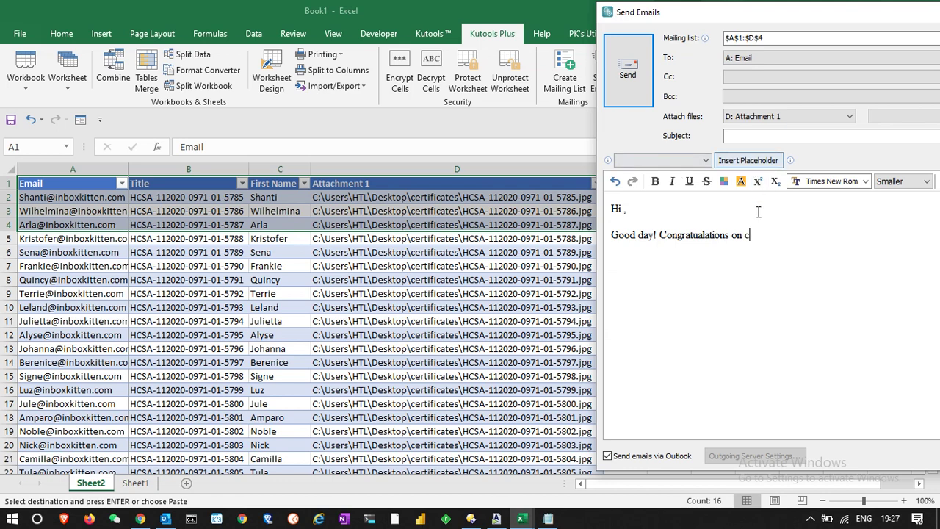
pyautogui.doubleClick(710, 237)
pyautogui.write('Congratulations on c')
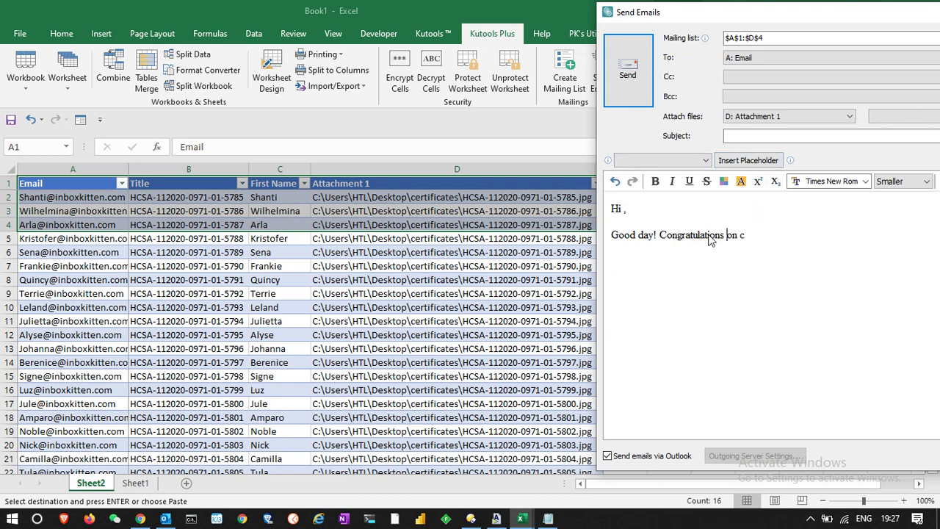
pyautogui.write('learing the examination. ')
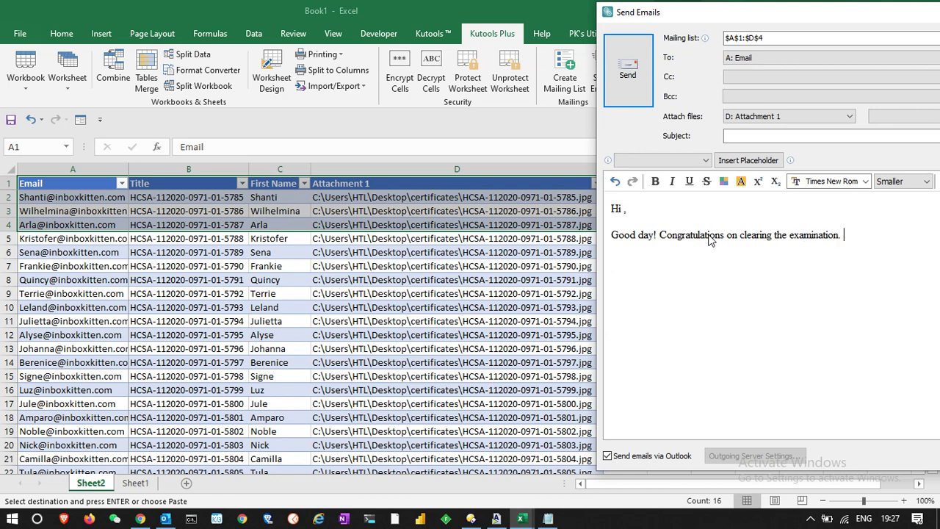
pyautogui.write('Your certificate no ')
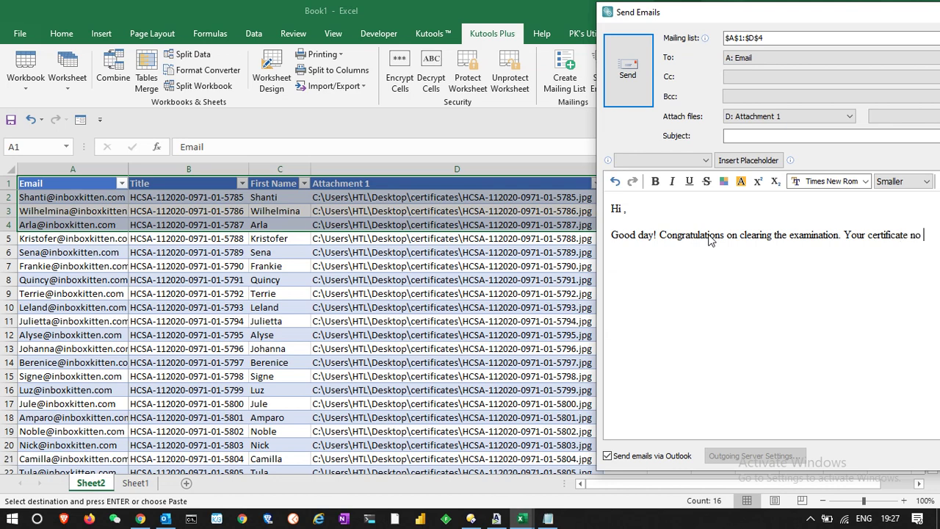
pyautogui.write('is .')
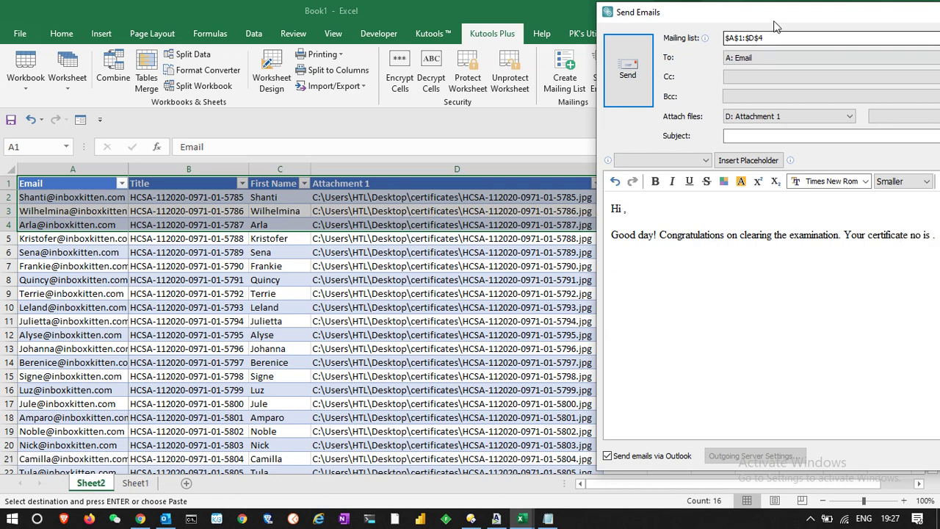
# Add the sentence "Certificate attached for your reference." to the end of the message paragraph.
pyautogui.moveTo(776, 28); pyautogui.dragTo(481, 46)
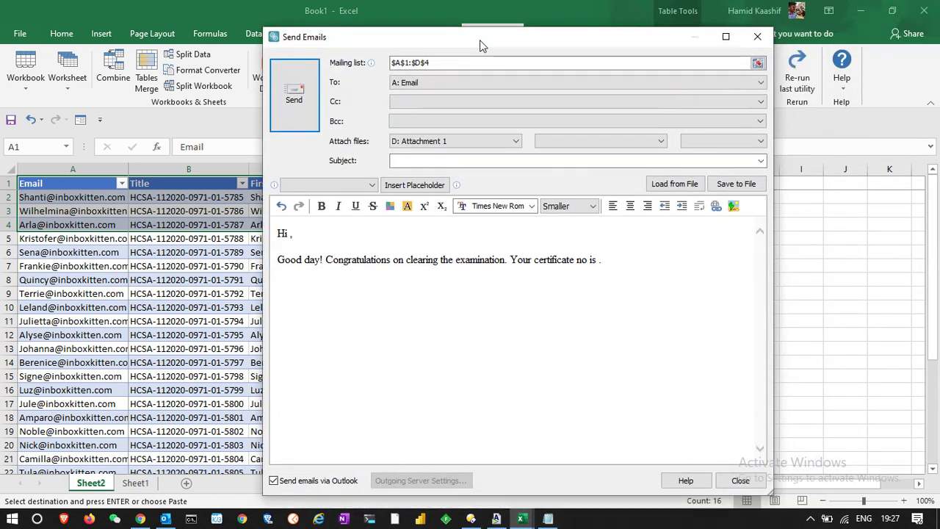
pyautogui.write('Certificate')
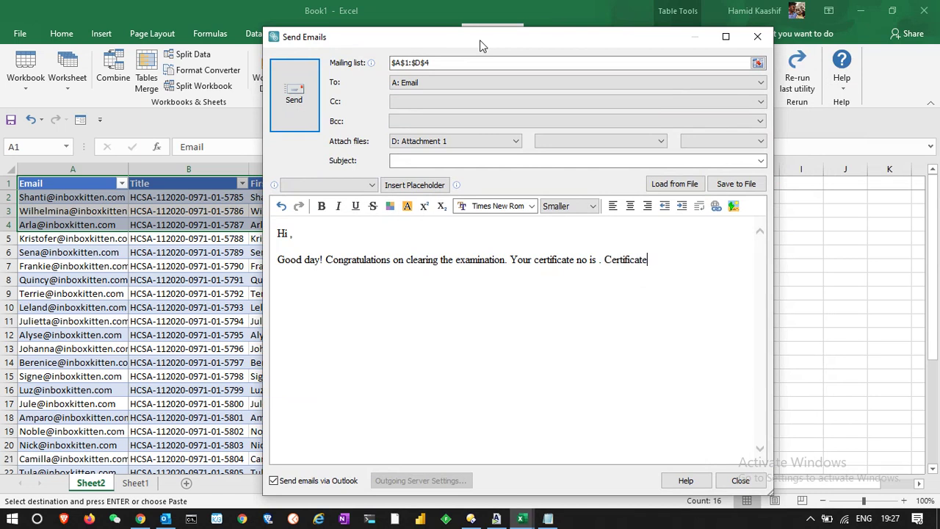
pyautogui.write(' attached for your refer')
pyautogui.write('nce.')
pyautogui.moveTo(315, 273); pyautogui.dragTo(282, 276)
pyautogui.write('refe')
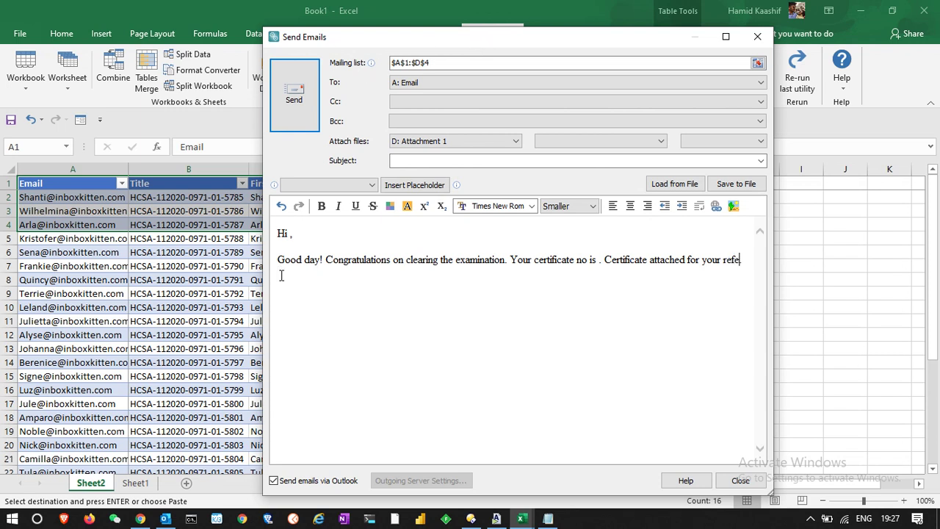
pyautogui.write('rence.')
# Insert the C: First Name placeholder between "Hi" and the comma in the greeting.
pyautogui.click(598, 259)
pyautogui.click(291, 233)
pyautogui.write(',')
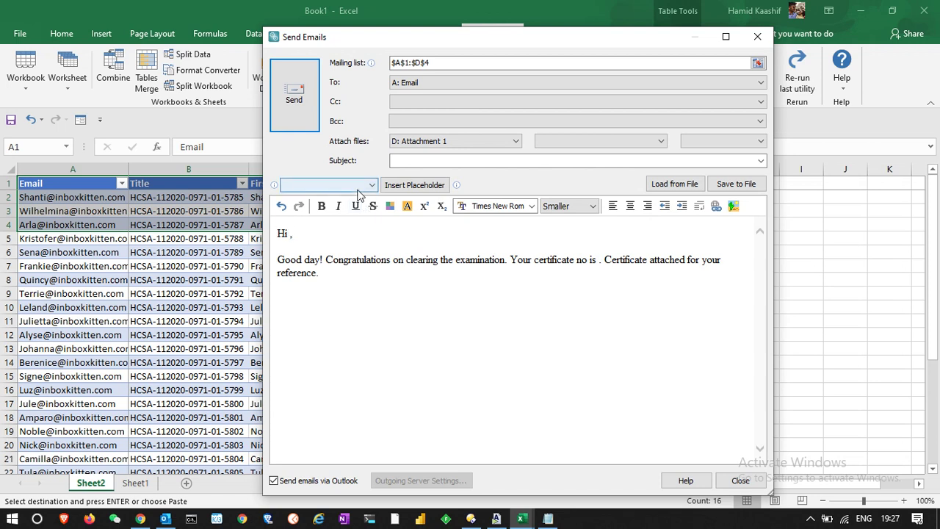
pyautogui.click(359, 187)
pyautogui.click(337, 224)
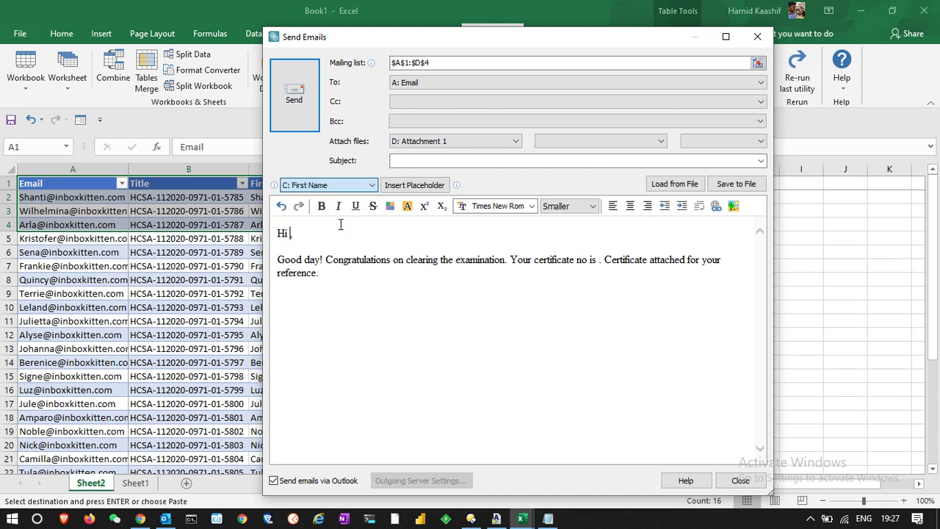
pyautogui.click(416, 186)
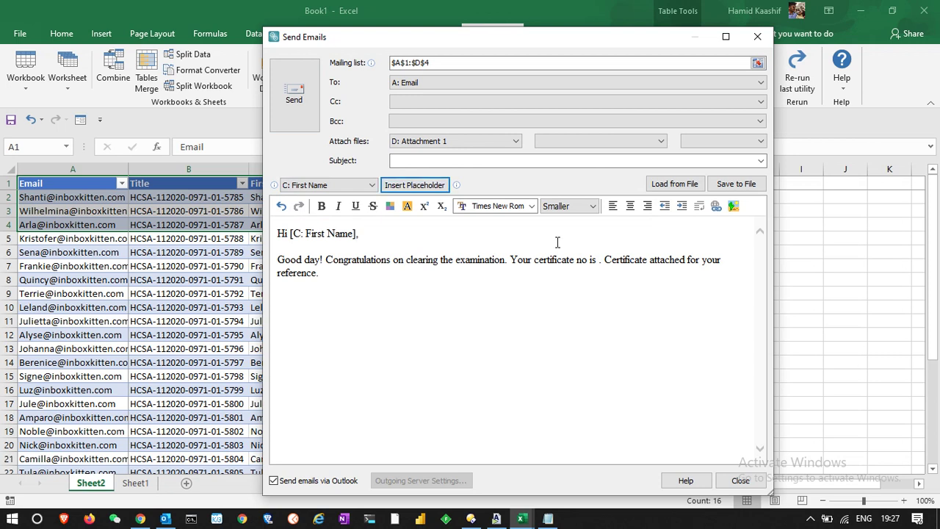
# Insert the B: Title placeholder after "Your certificate no is" in the message.
pyautogui.click(596, 258)
pyautogui.click(370, 185)
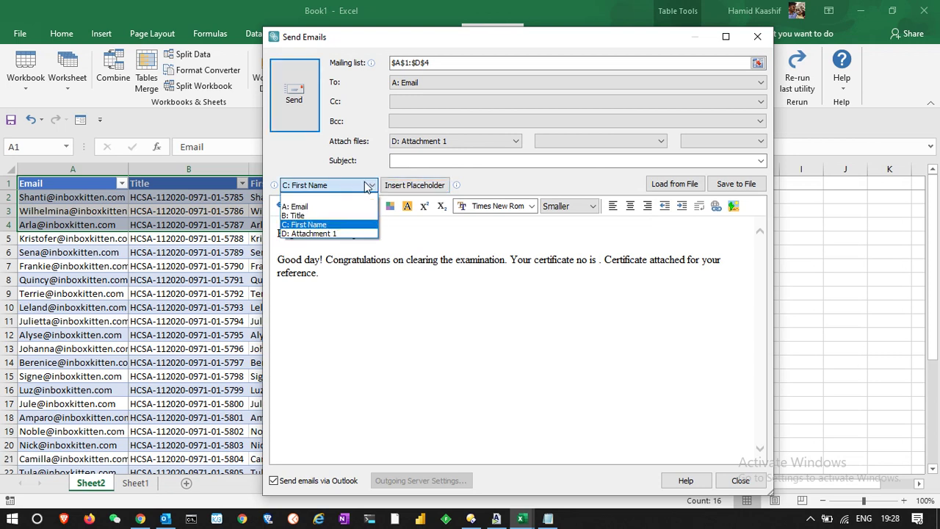
pyautogui.click(312, 215)
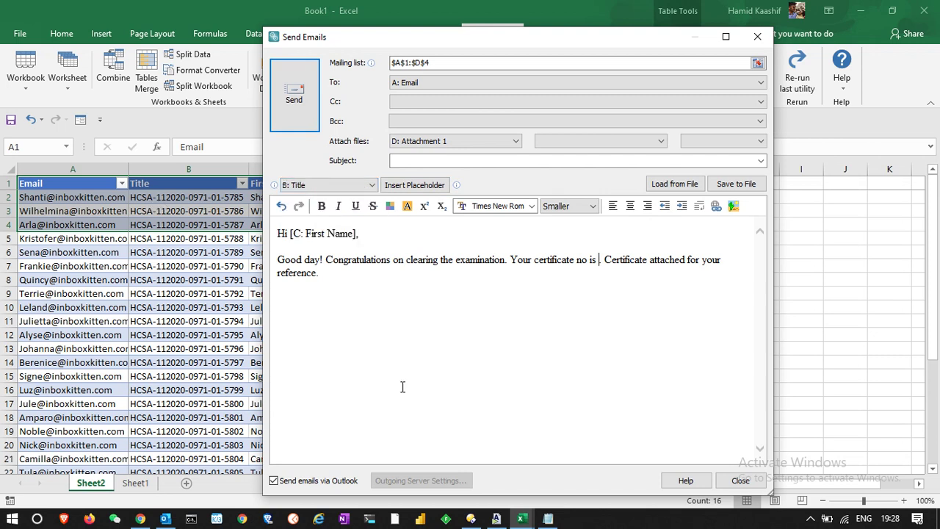
pyautogui.click(427, 186)
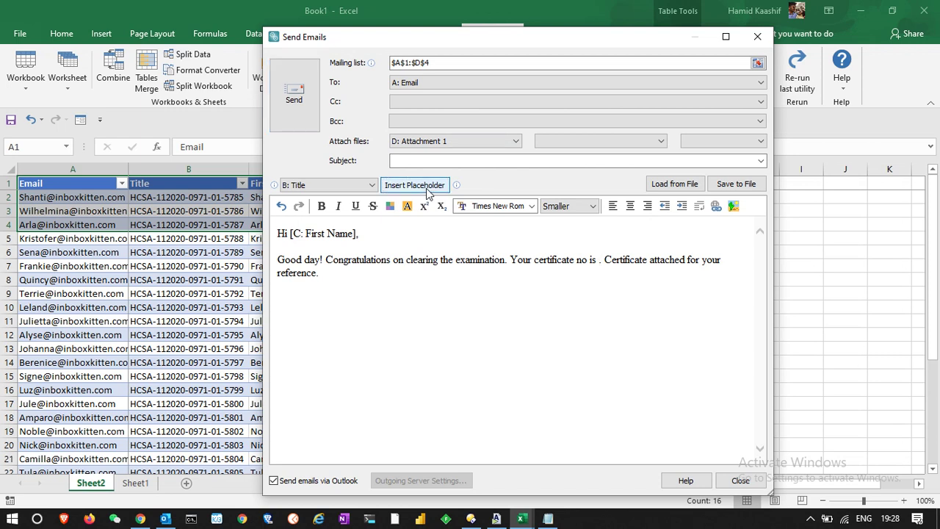
pyautogui.click(427, 185)
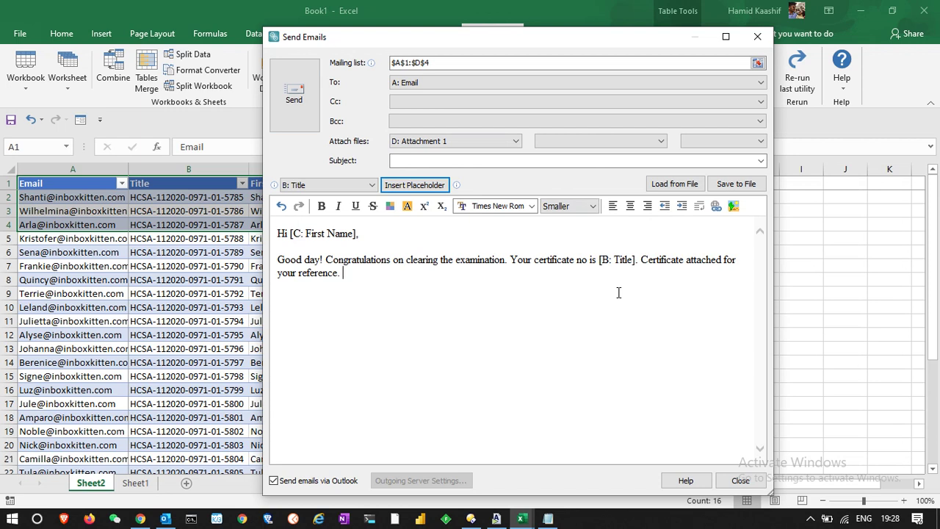
# End the message with "Thank you!" and set the subject to "HCSA eCertificate".
pyautogui.write('Thank you!')
pyautogui.click(550, 160)
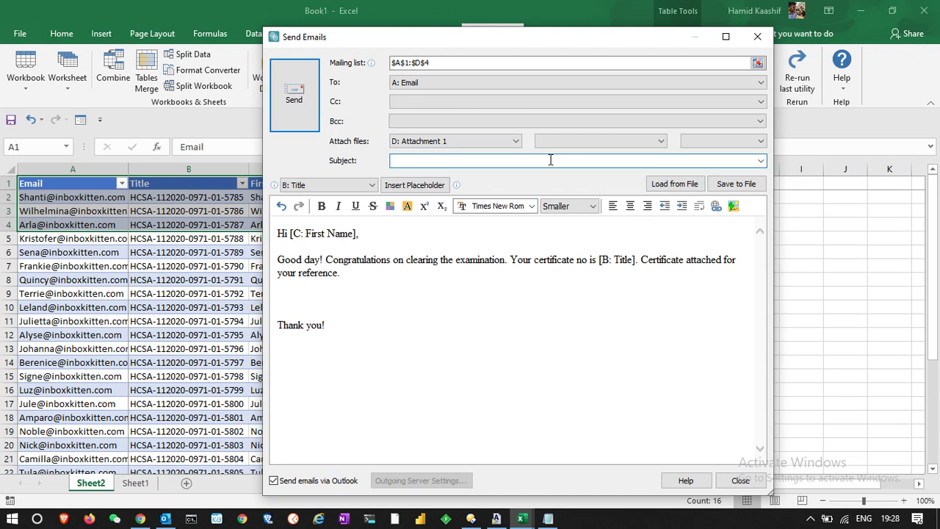
pyautogui.write('HCSA eCertificate')
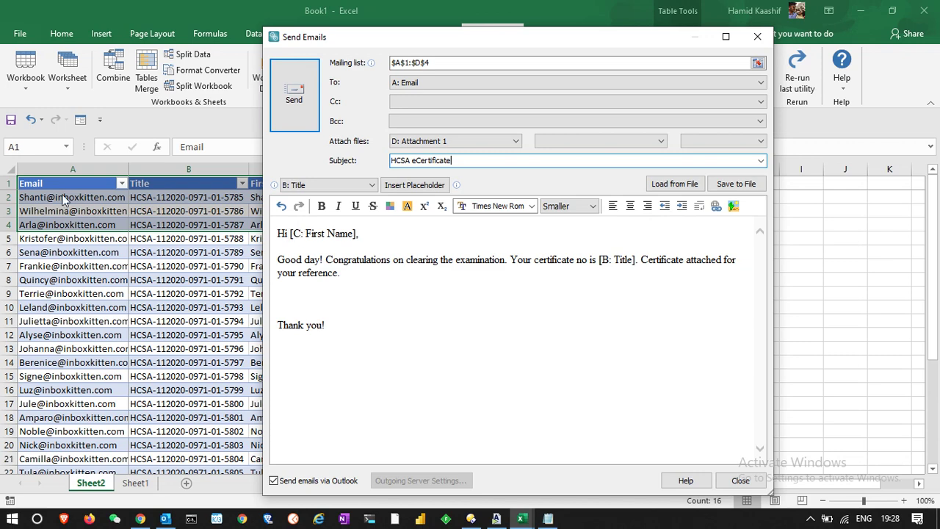
# Compare the Attachment 1 paths of the selected rows with the files in the certificates folder, then return to the e-mail draft.
pyautogui.moveTo(491, 45); pyautogui.dragTo(629, 30)
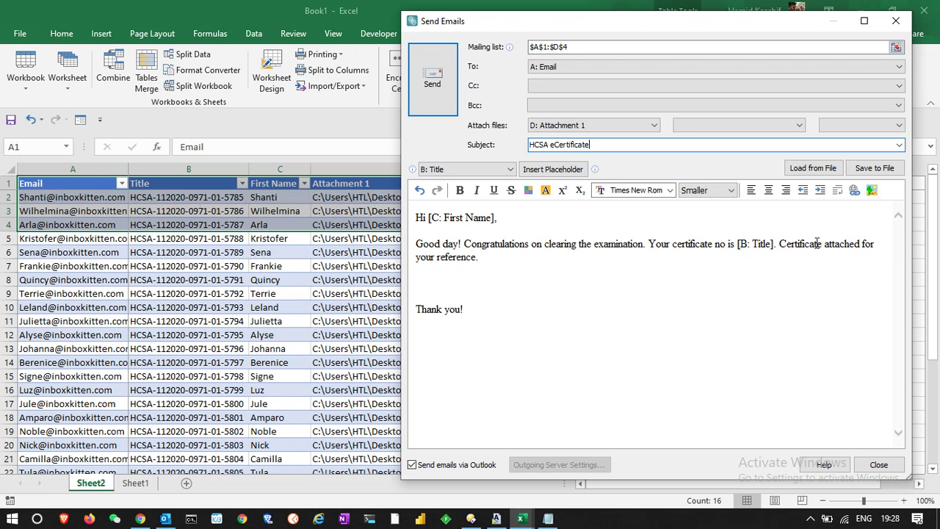
pyautogui.moveTo(570, 22); pyautogui.dragTo(781, 58)
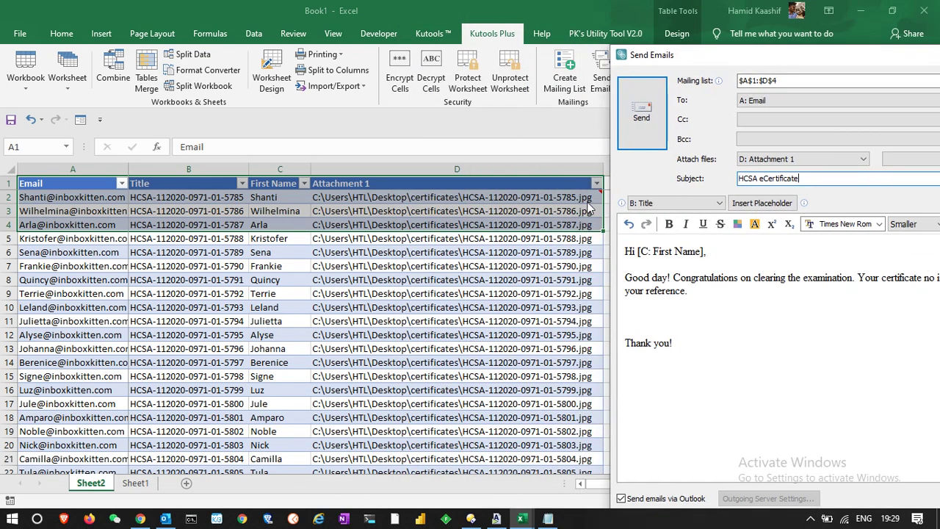
pyautogui.click(470, 519)
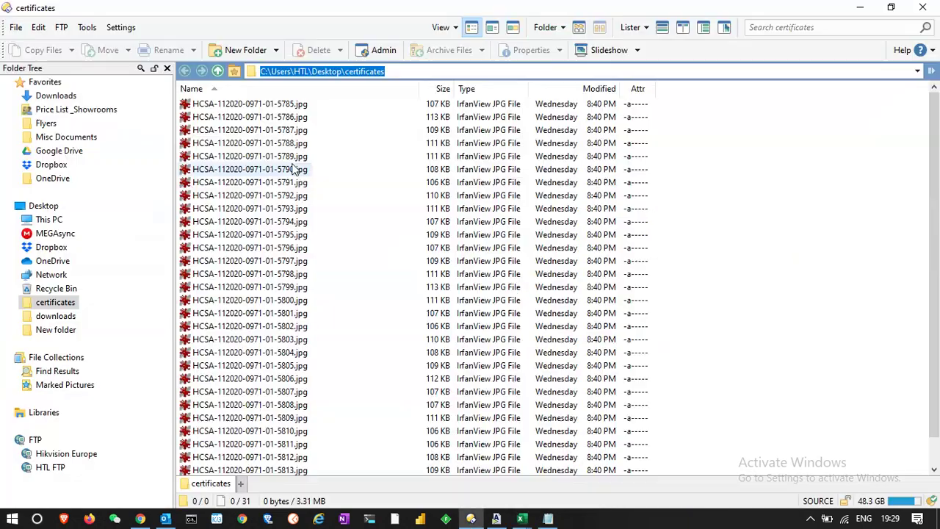
pyautogui.click(439, 519)
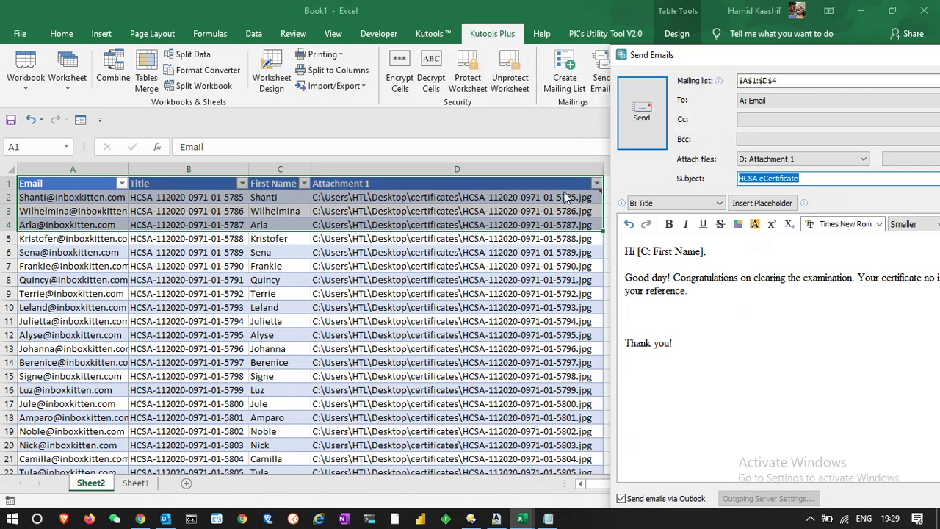
pyautogui.moveTo(779, 57); pyautogui.dragTo(389, 48)
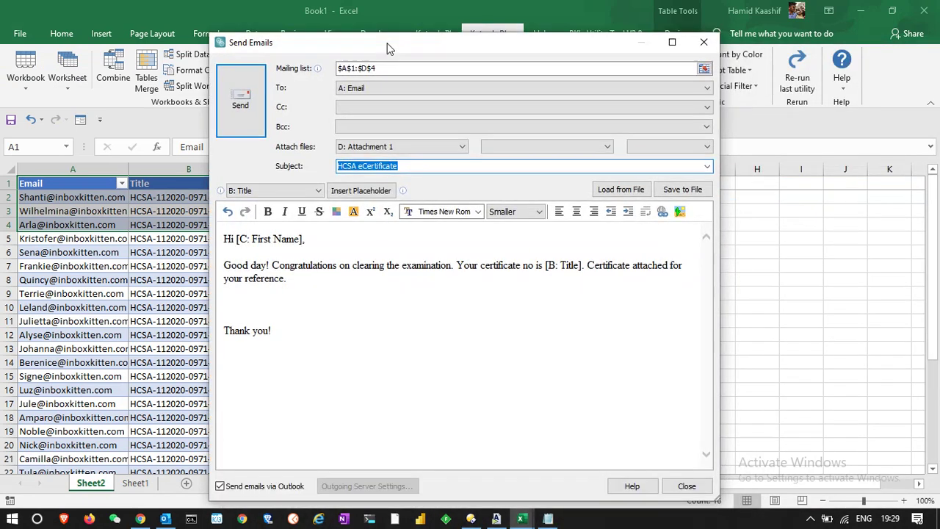
# Send the e-mails to the selected candidates and close the sending confirmation.
pyautogui.click(232, 110)
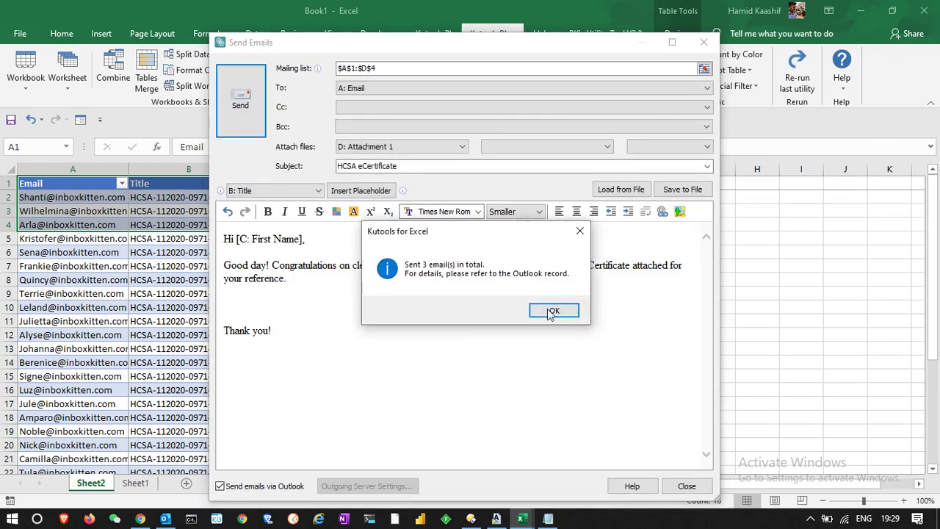
pyautogui.click(555, 311)
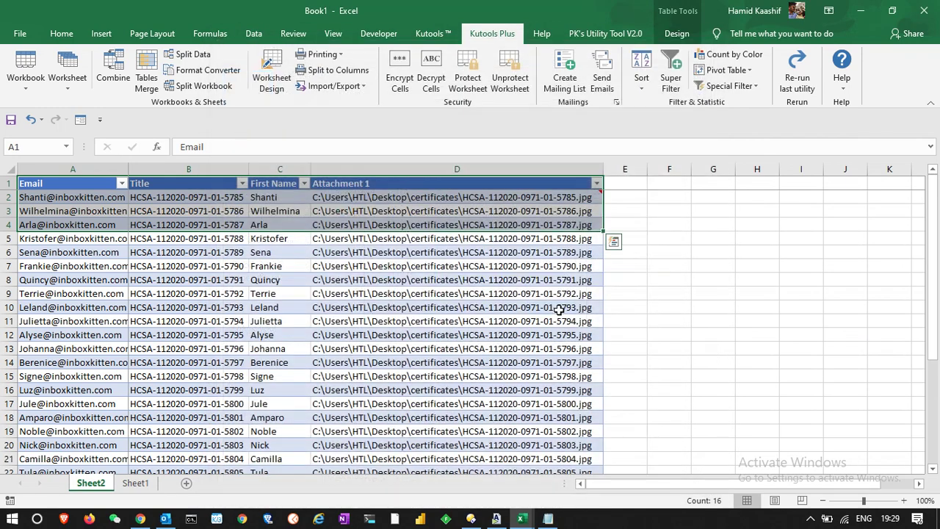
pyautogui.click(558, 309)
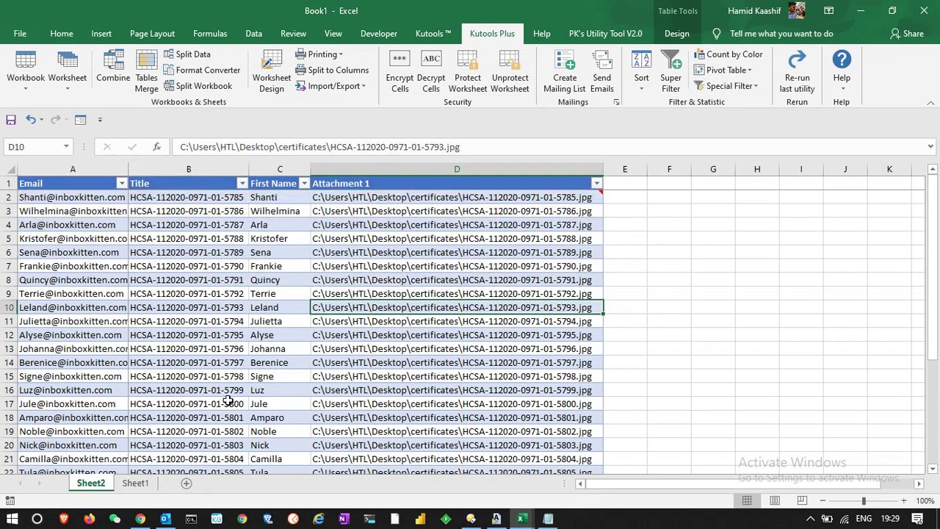
# Switch to Outlook's Sent Mail and open a sent HCSA eCertificate e-mail to check its name, certificate number and attachment.
pyautogui.click(165, 518)
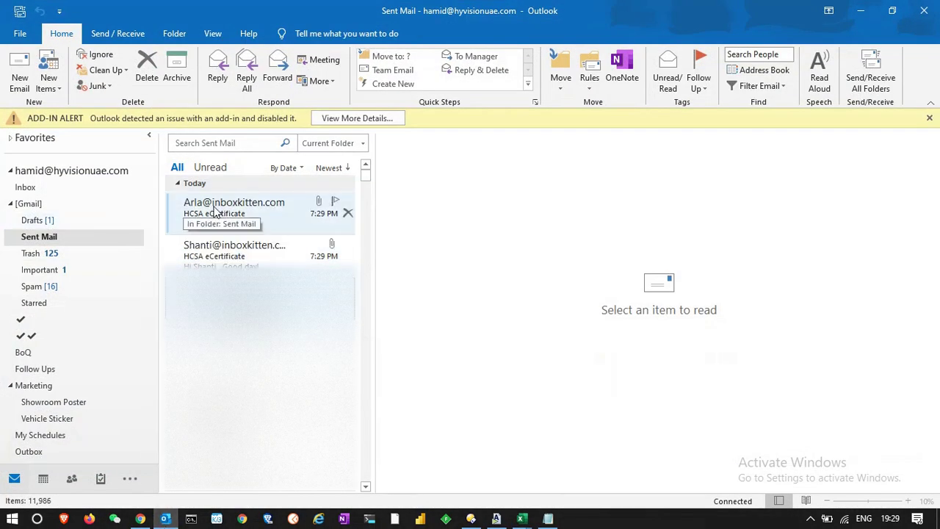
pyautogui.click(215, 211)
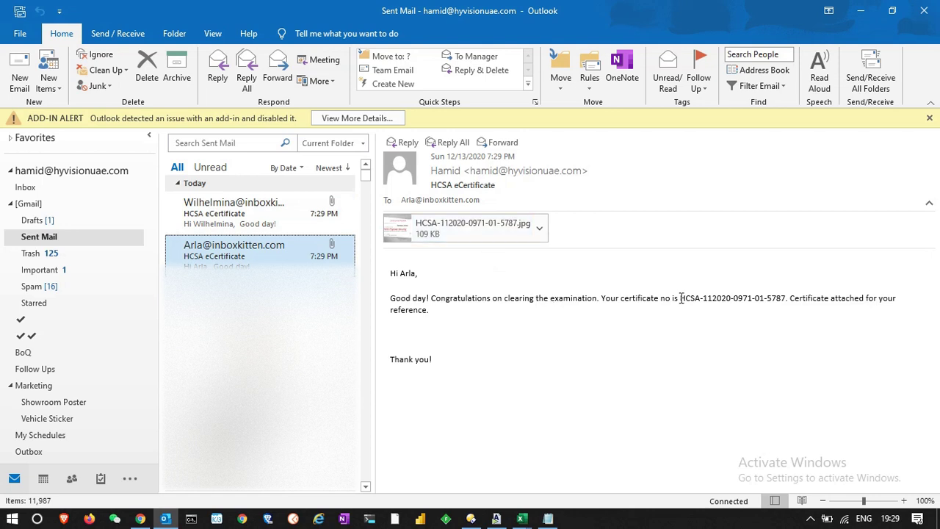
# Compare the certificate number in the message text with the attachment's file name in each of the three sent HCSA eCertificate e-mails.
pyautogui.moveTo(681, 298); pyautogui.dragTo(785, 300)
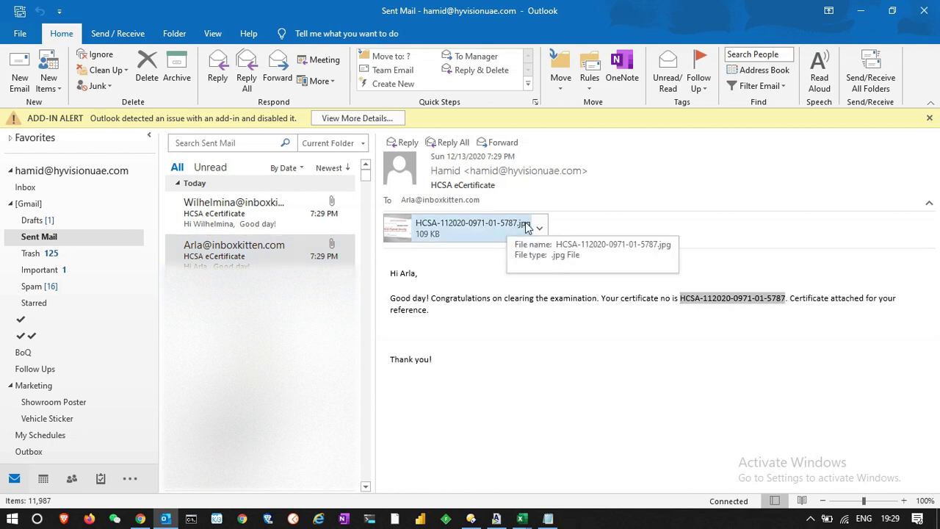
pyautogui.click(264, 216)
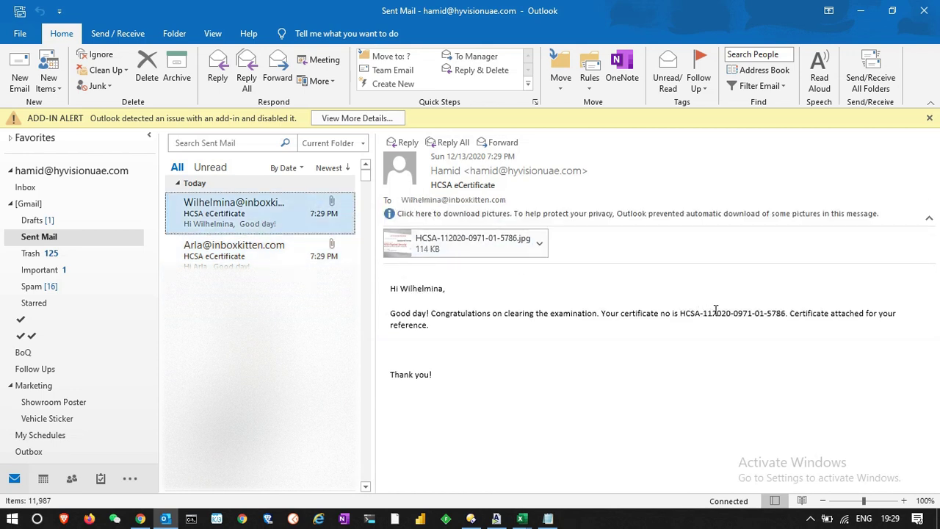
pyautogui.moveTo(682, 319); pyautogui.dragTo(785, 314)
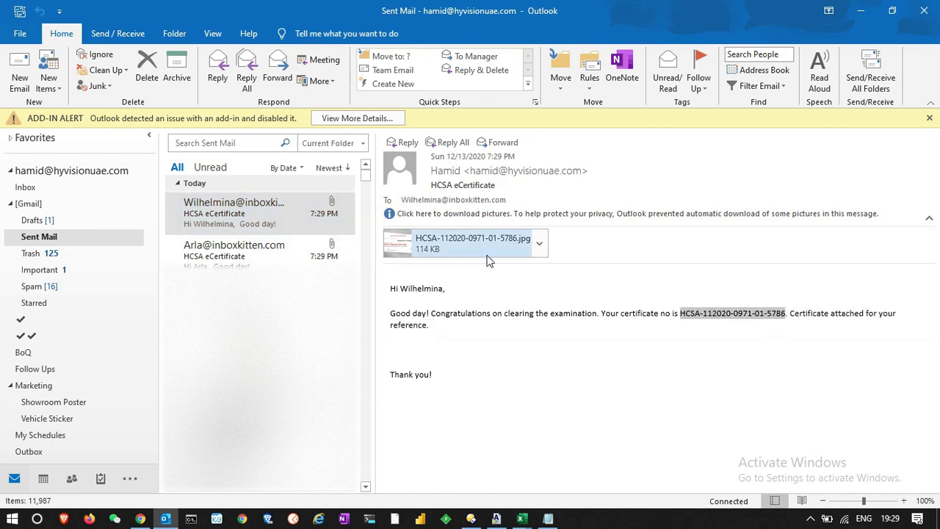
pyautogui.hotkey('ctrl', '.')
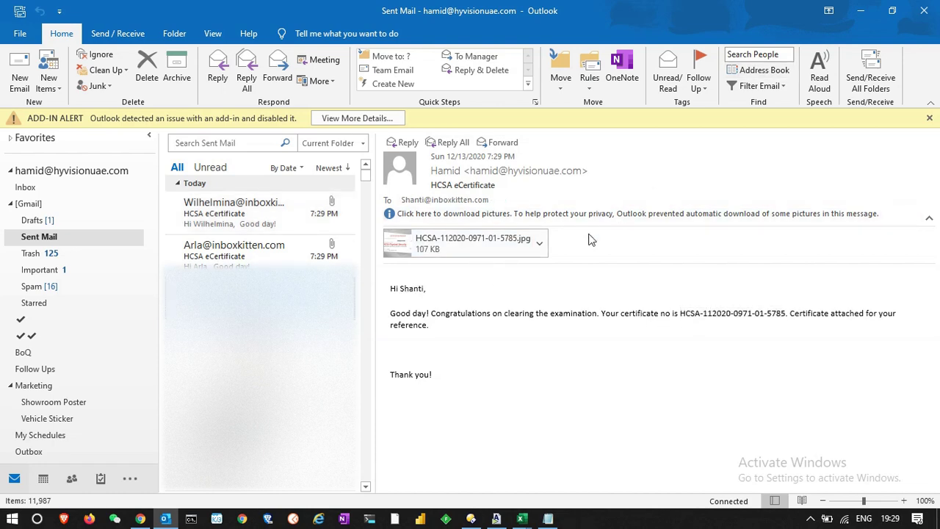
# Switch back to the Excel mailing list and look through the candidate rows with their certificate numbers and attachment paths.
pyautogui.click(872, 8)
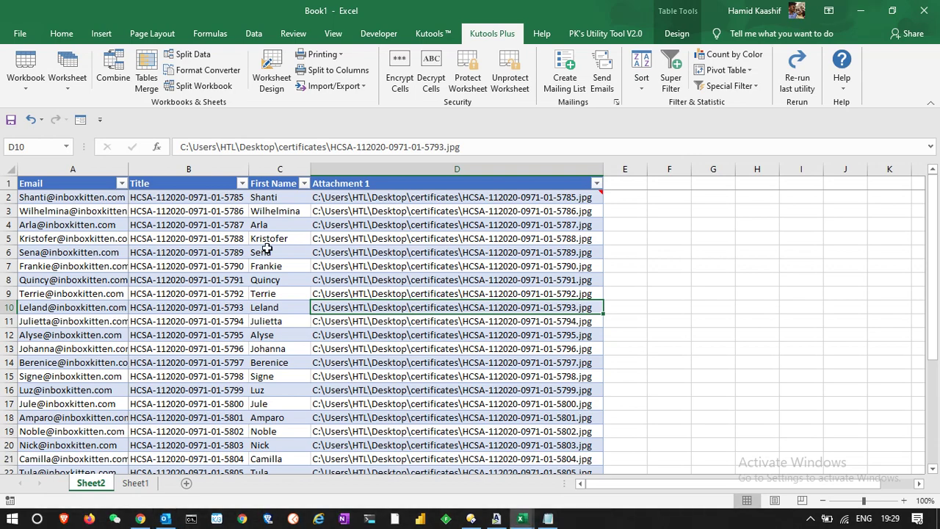
pyautogui.scroll(-3, 266, 248)
pyautogui.scroll(-4, 266, 249)
pyautogui.scroll(4, 266, 248)
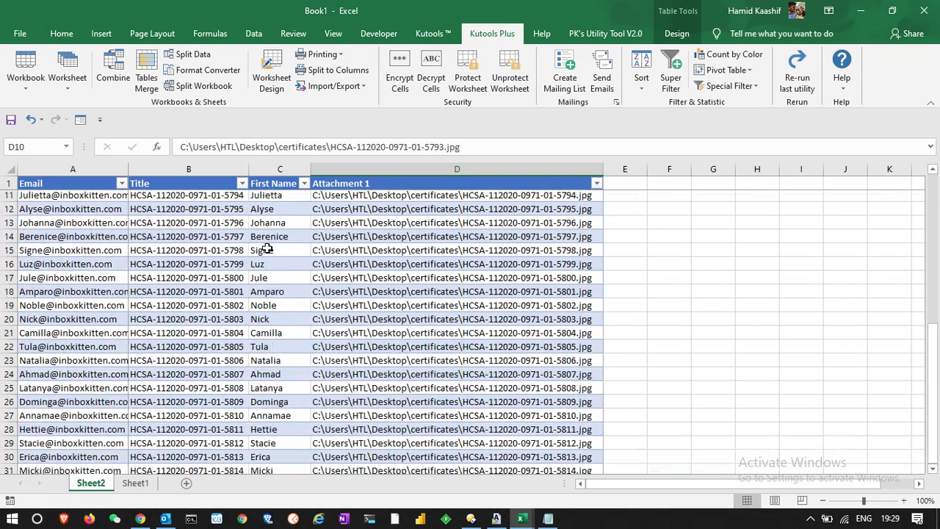
pyautogui.scroll(1, 267, 249)
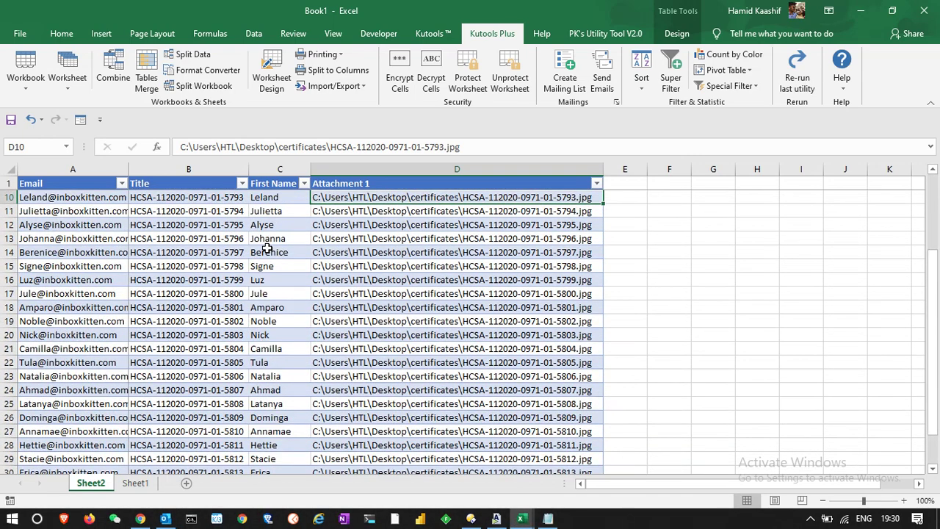